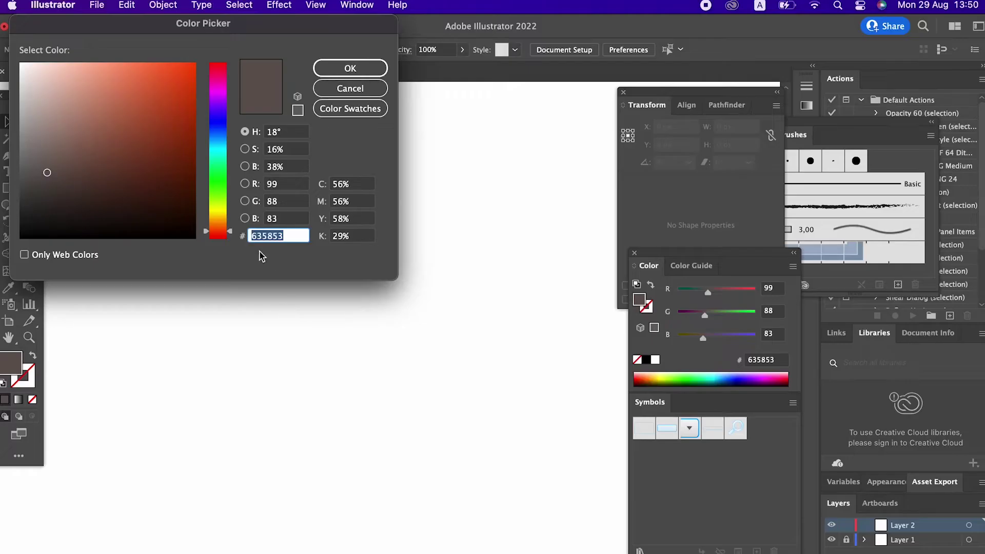
Set the fill to orange F99026 and draw a large rectangle on the artboard.
left_click_drag(229, 237, 228, 229)
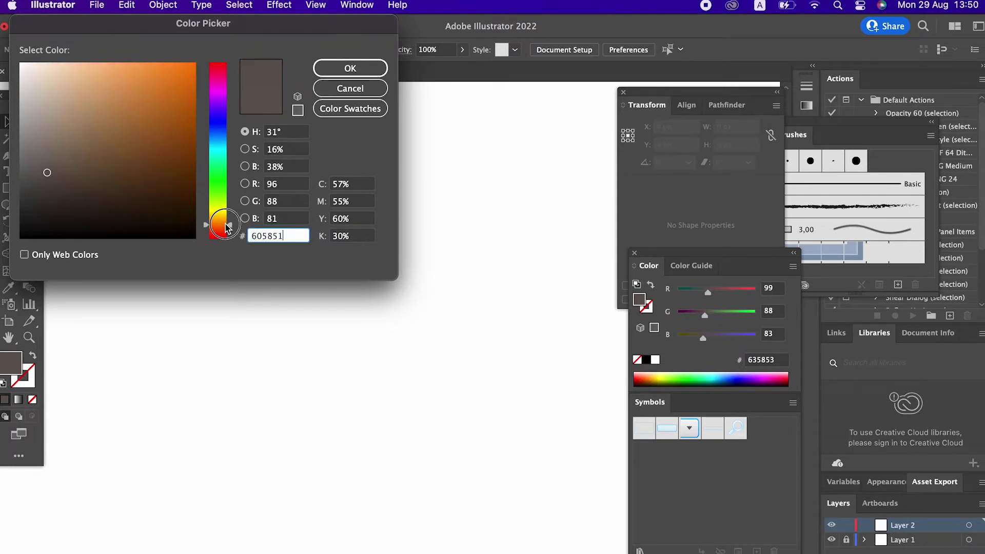
left_click(170, 65)
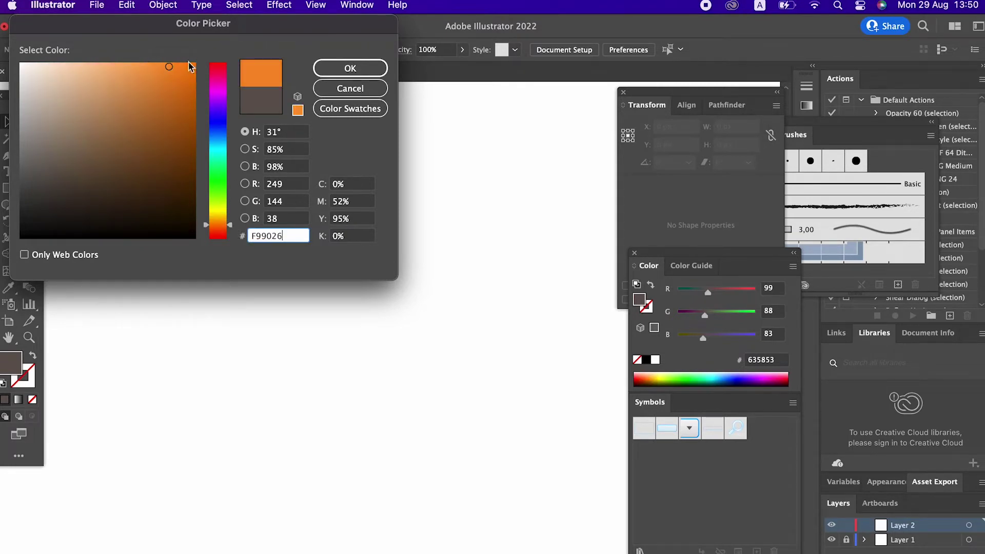
left_click(350, 68)
left_click(8, 188)
left_click_drag(125, 231, 459, 450)
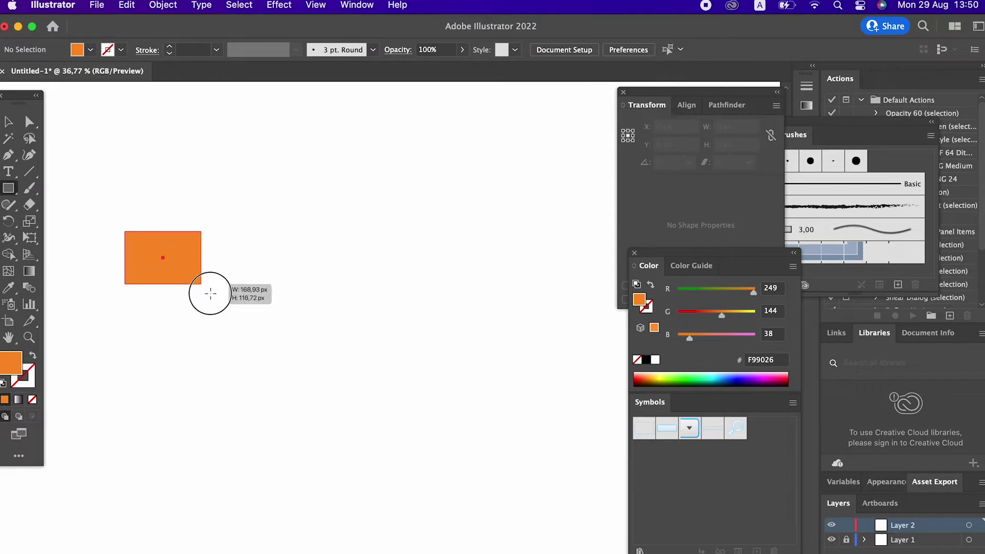
left_click(8, 123)
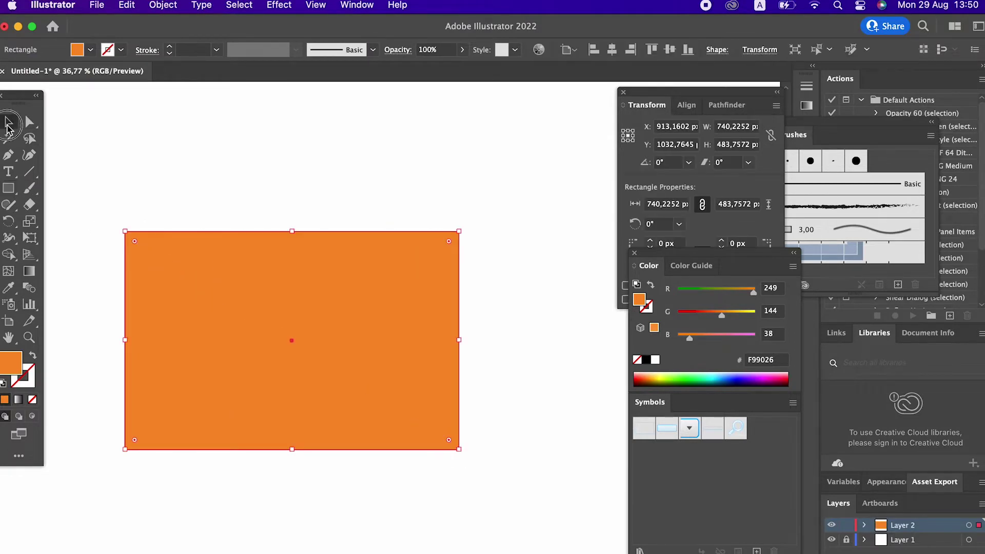
Move the orange rectangle to X 1000 px, Y 1000 px and recentre the view.
left_click(676, 126)
type("1000")
key("Tab")
type("1000")
key("Return")
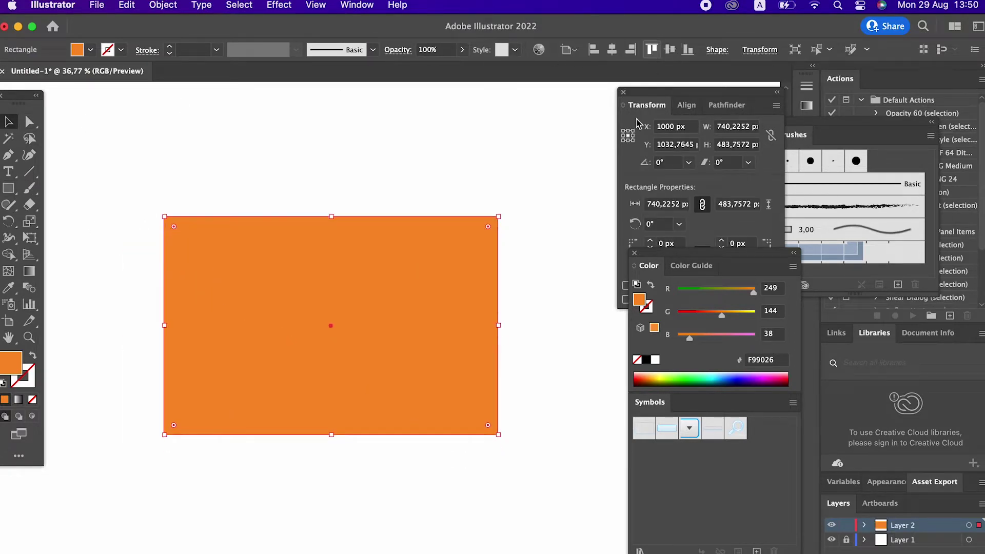
left_click_drag(530, 332, 503, 292)
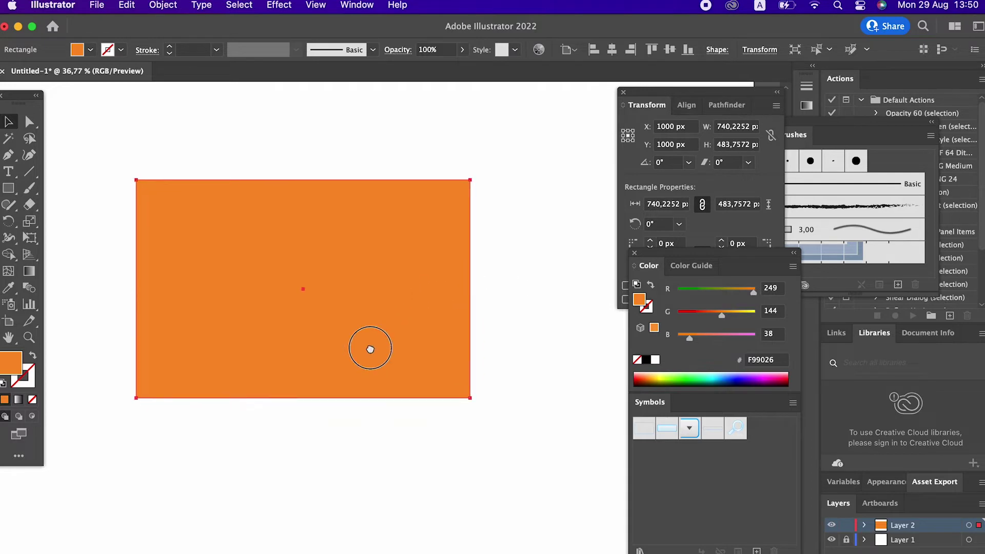
left_click_drag(371, 345, 410, 338)
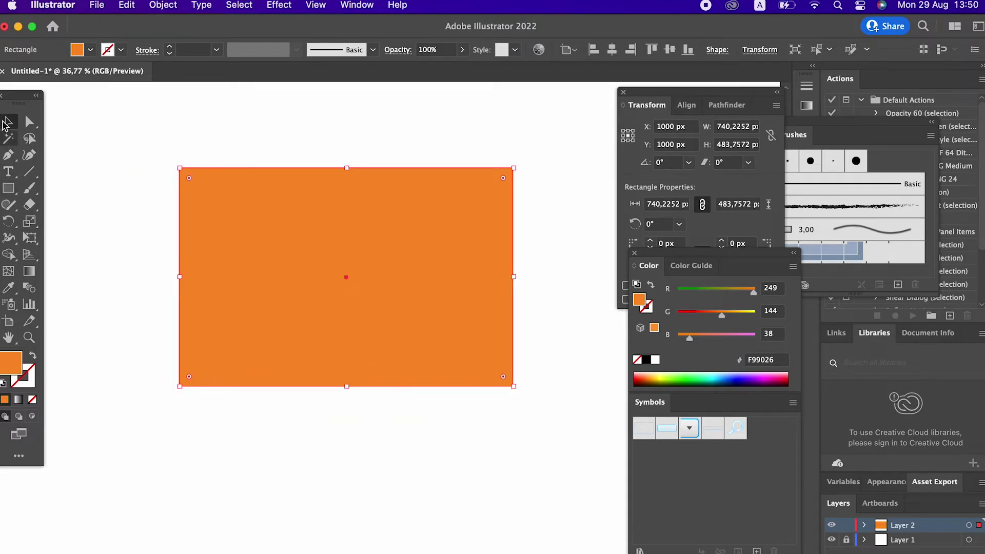
left_click(135, 6)
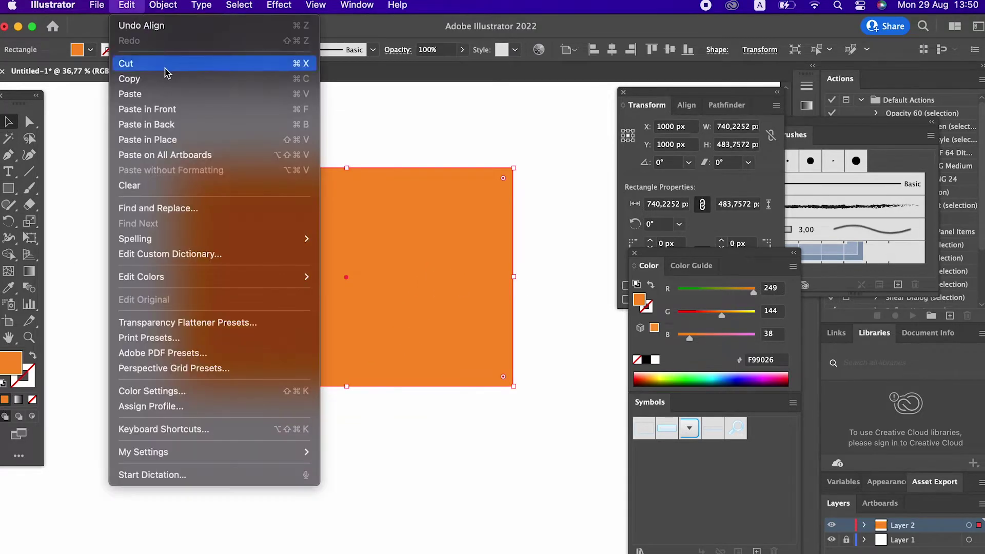
Paste a copy of the rectangle in front and narrow it to half width.
left_click(165, 80)
left_click(129, 5)
left_click(231, 105)
left_click_drag(513, 278, 350, 294)
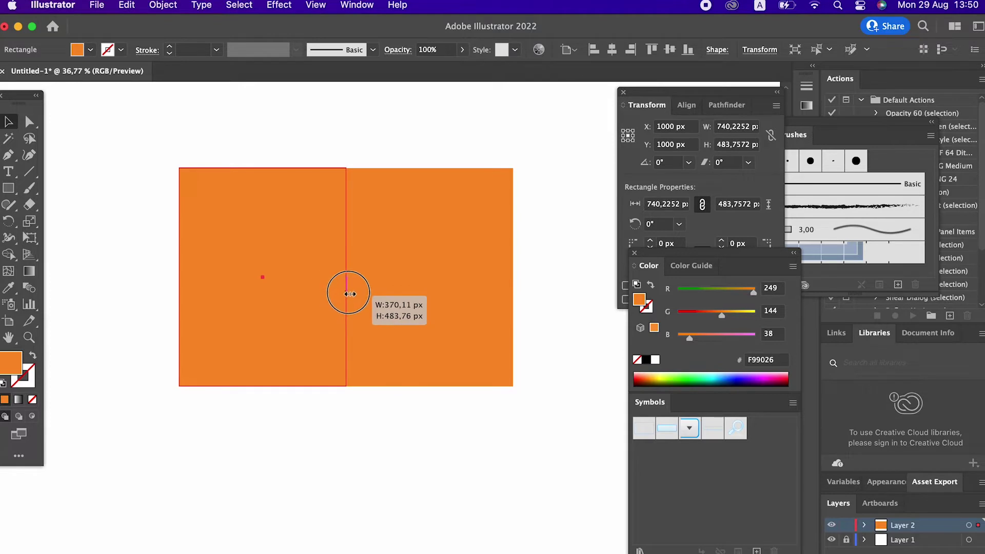
left_click_drag(350, 294, 347, 294)
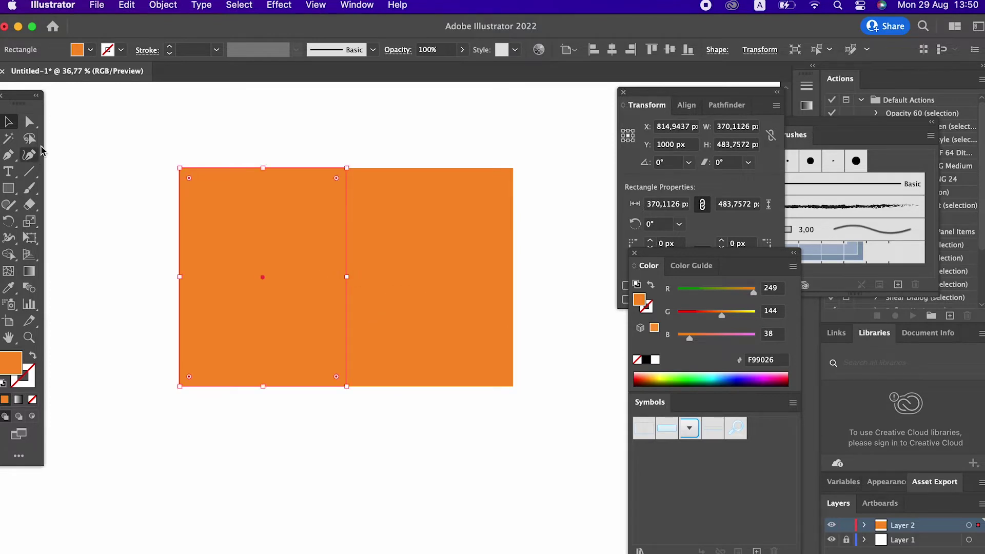
Recolour the half-width copy yellow-orange F7B728.
double_click(14, 365)
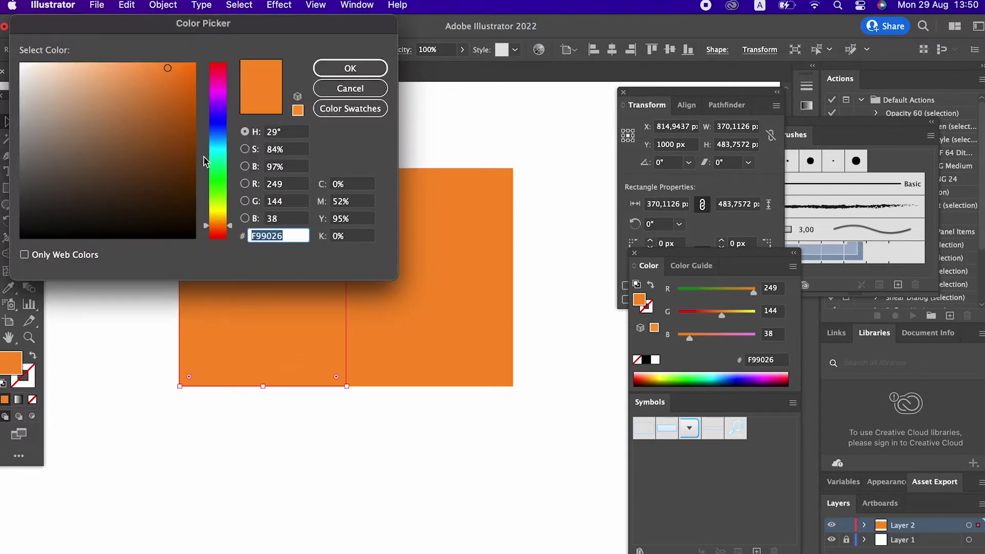
left_click_drag(229, 227, 228, 219)
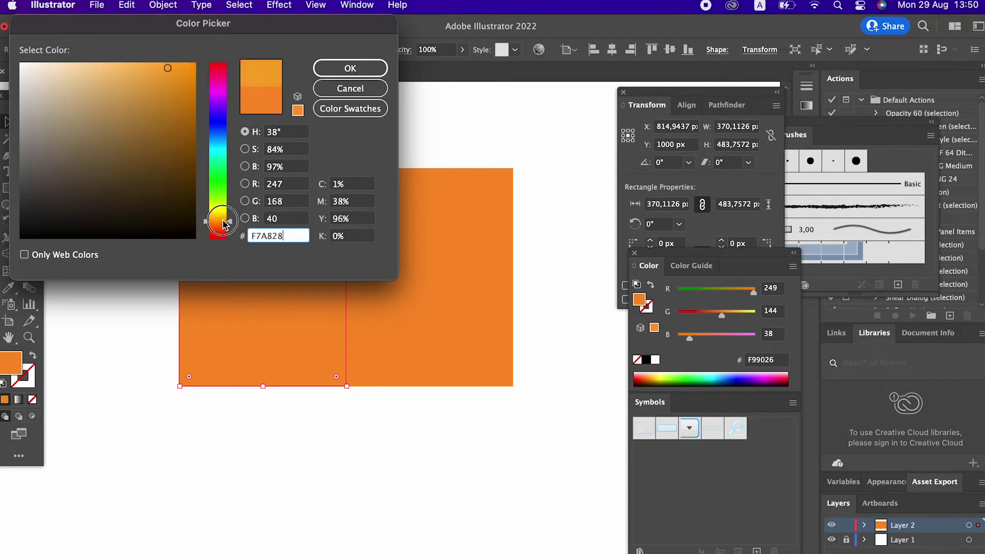
left_click(224, 221)
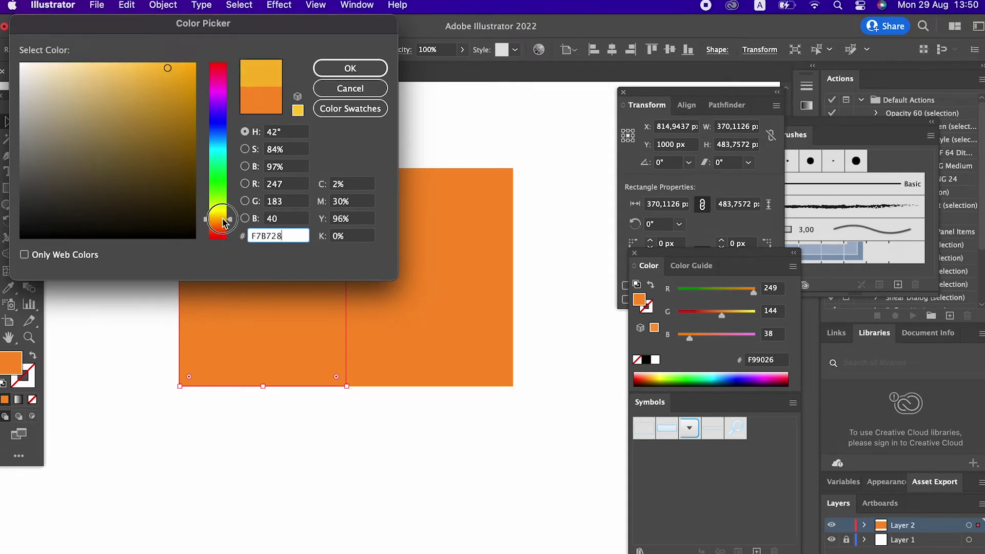
left_click(350, 68)
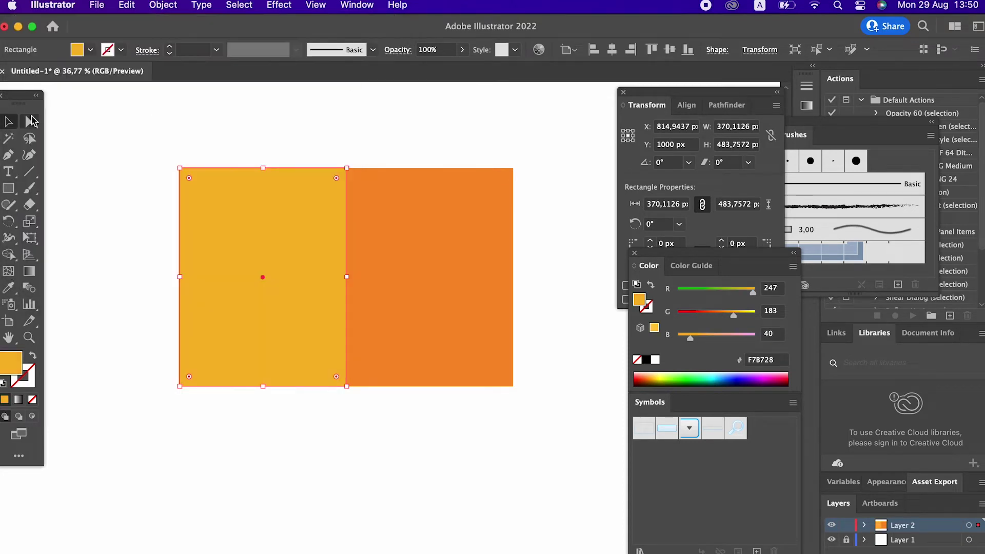
Pull the copy's top-right anchor down so its top edge slants toward the middle.
left_click(29, 121)
left_click_drag(347, 168, 351, 265)
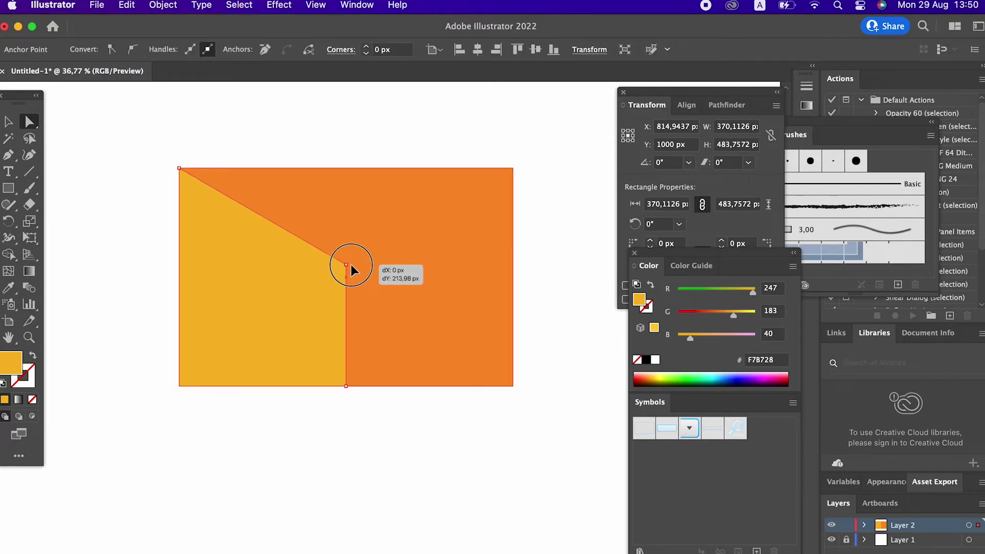
left_click_drag(351, 265, 351, 278)
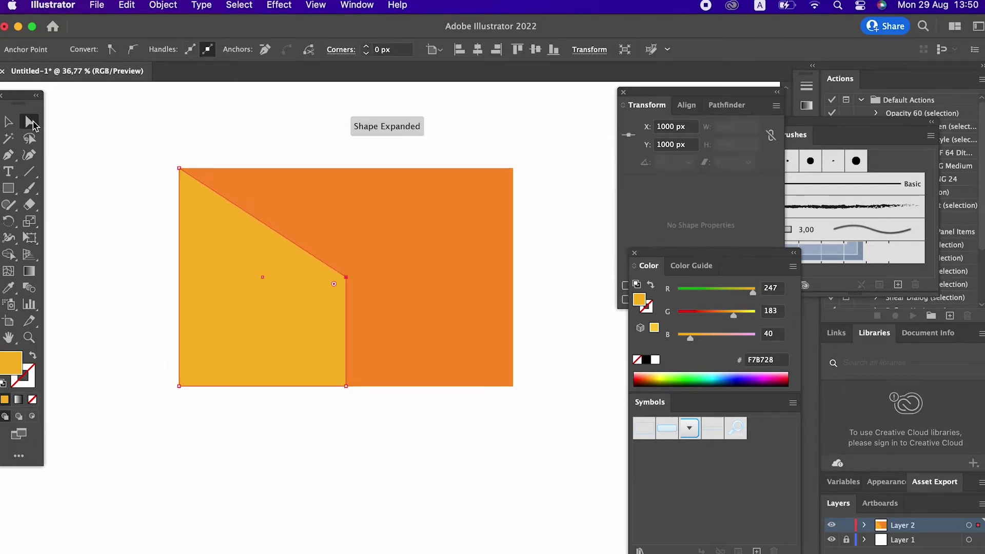
left_click(8, 122)
left_click(233, 247)
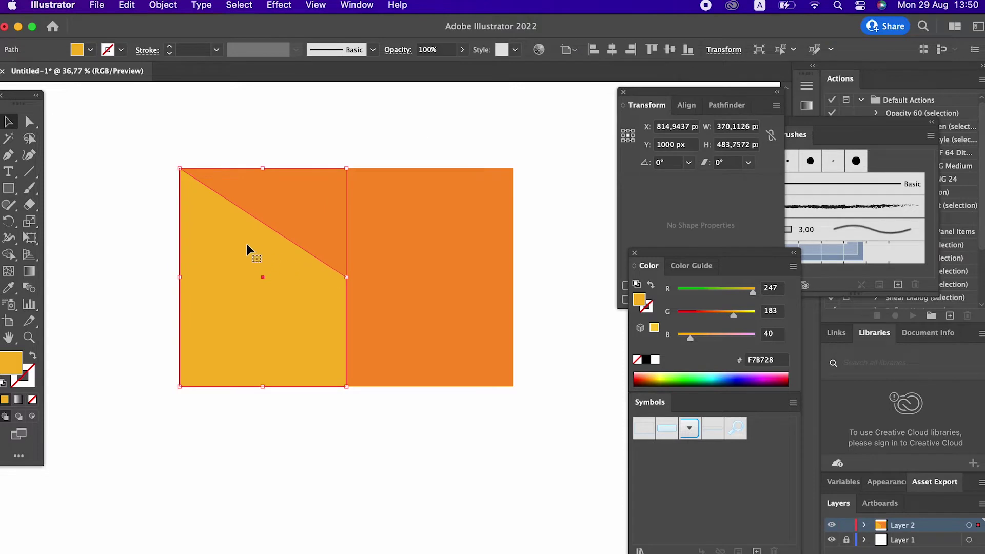
Reflect a copy of the slanted shape vertically and move it onto the right half.
right_click(240, 247)
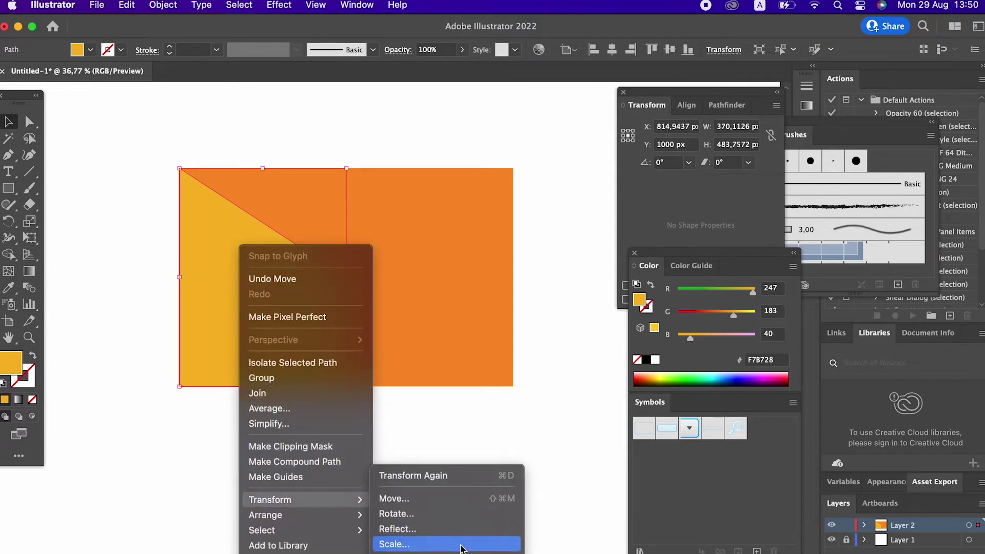
left_click(461, 530)
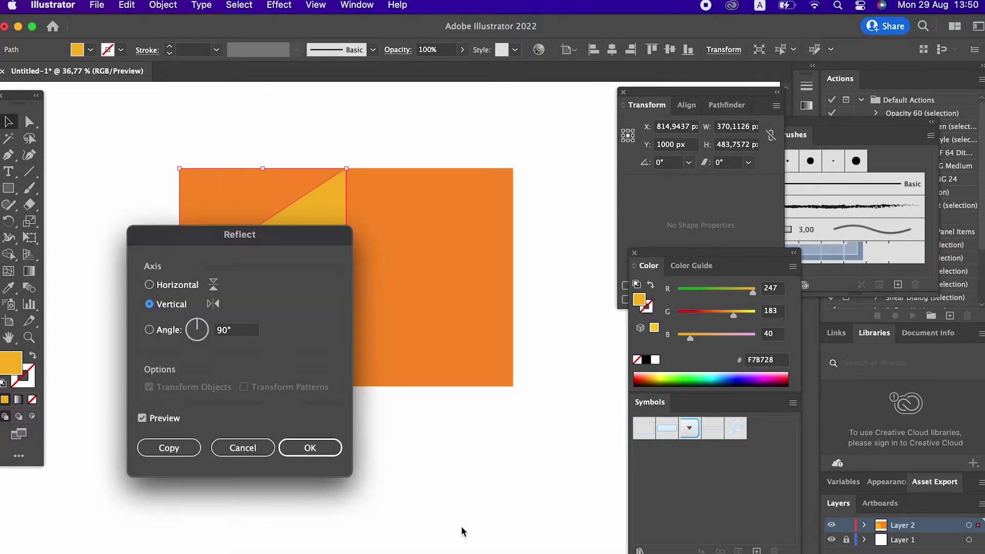
left_click(169, 448)
left_click_drag(253, 320, 442, 326)
left_click(482, 425)
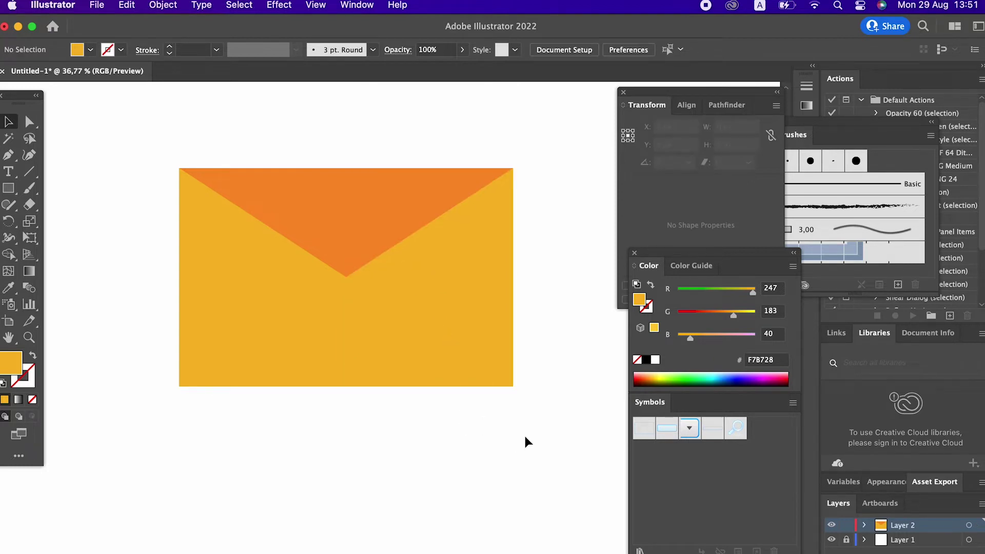
Select the orange back rectangle behind the side panels.
left_click_drag(473, 433, 463, 459)
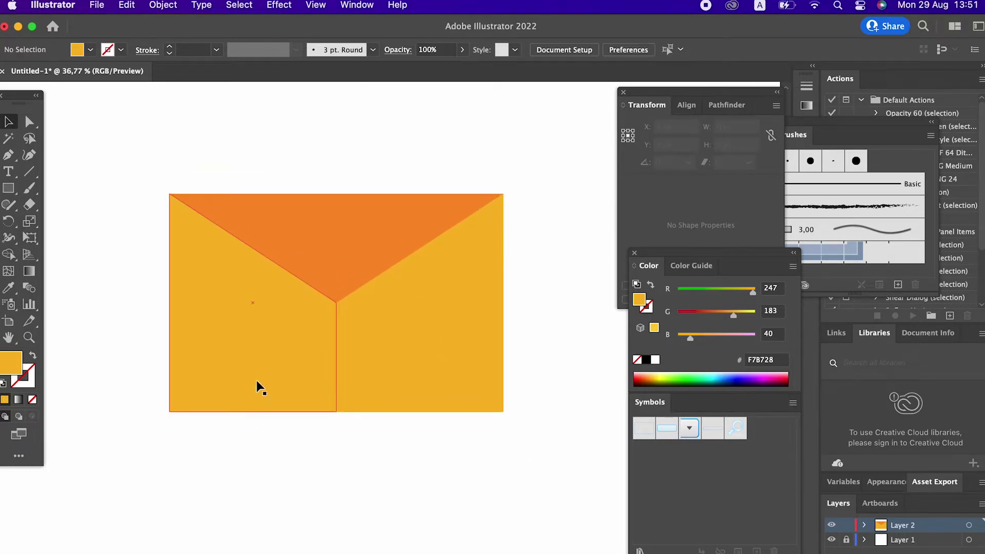
left_click(11, 189)
left_click(8, 121)
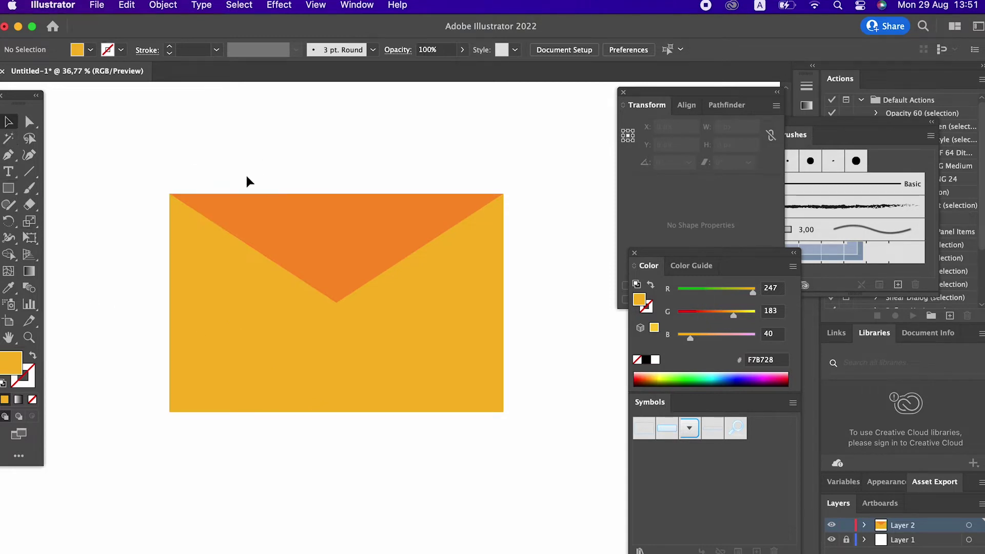
left_click(310, 204)
left_click(126, 5)
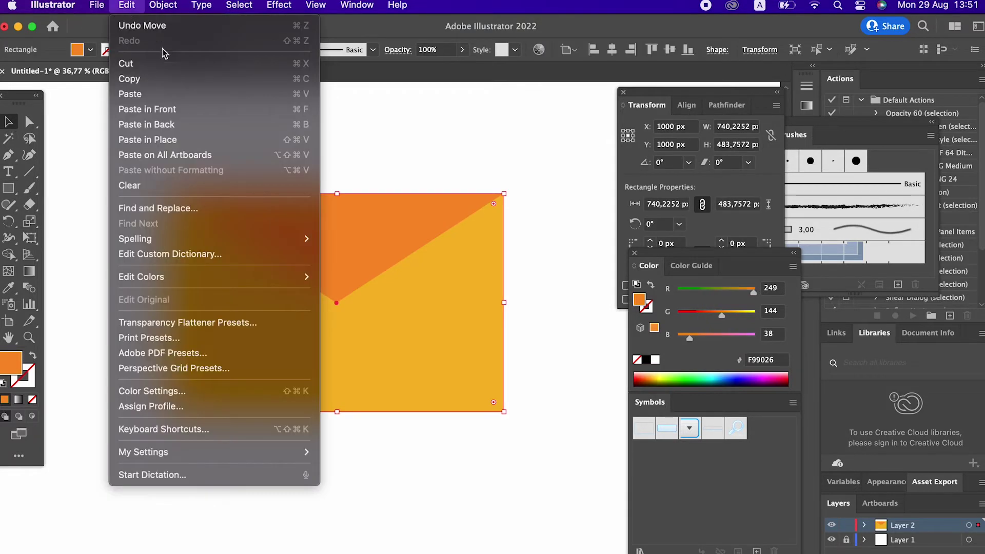
Paste a front copy of the orange rectangle and shorten it to the lower half.
left_click(136, 79)
left_click(129, 6)
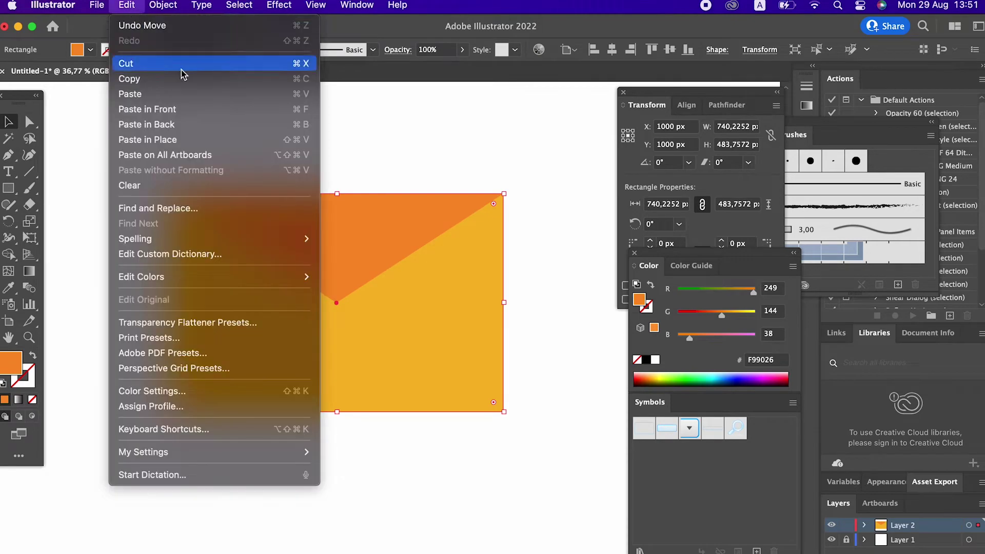
left_click(211, 109)
right_click(353, 222)
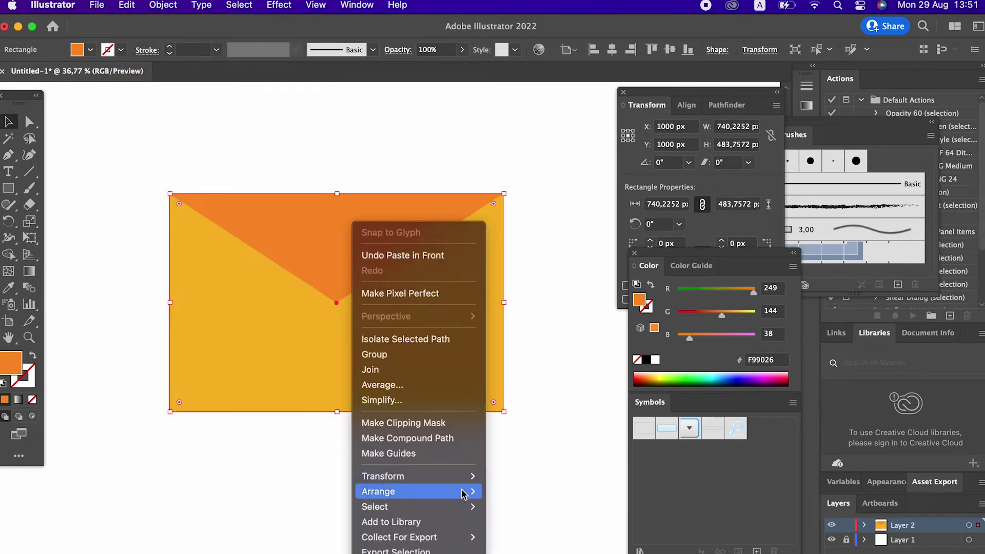
mouse_move(415, 491)
left_click(562, 496)
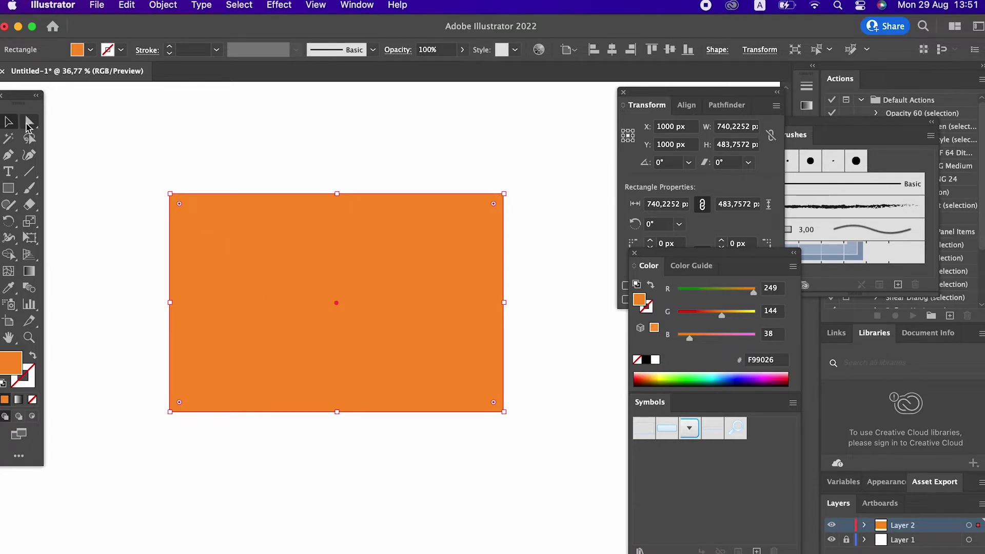
left_click_drag(337, 193, 337, 303)
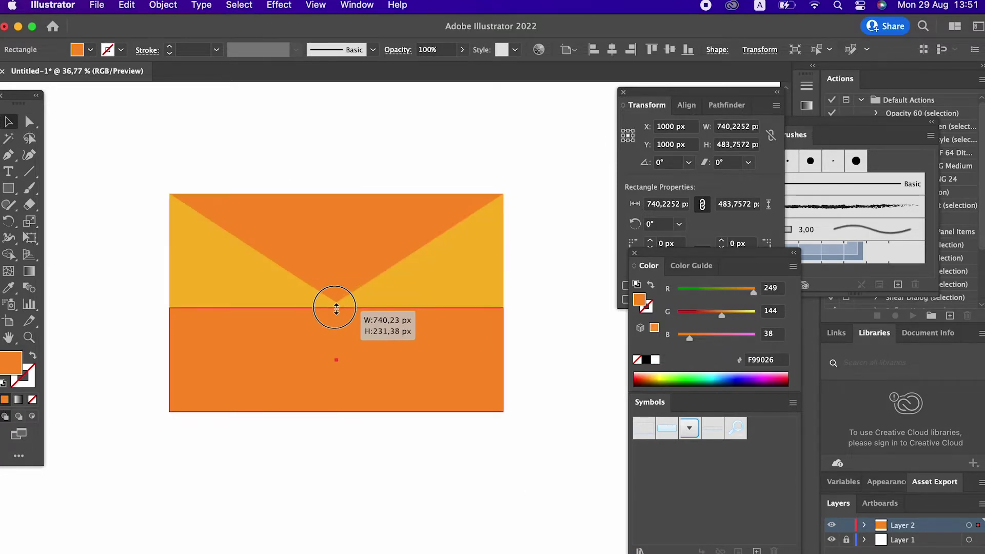
Add a top-midpoint anchor and pull both top corners down into a triangle.
double_click(379, 358)
left_click(8, 159)
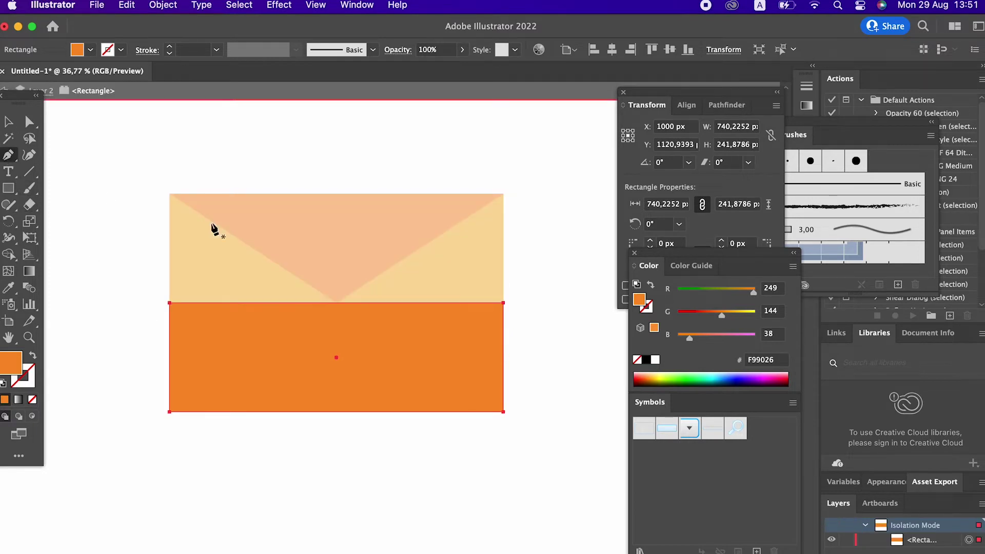
left_click(336, 303)
left_click(29, 122)
left_click_drag(503, 303, 503, 412)
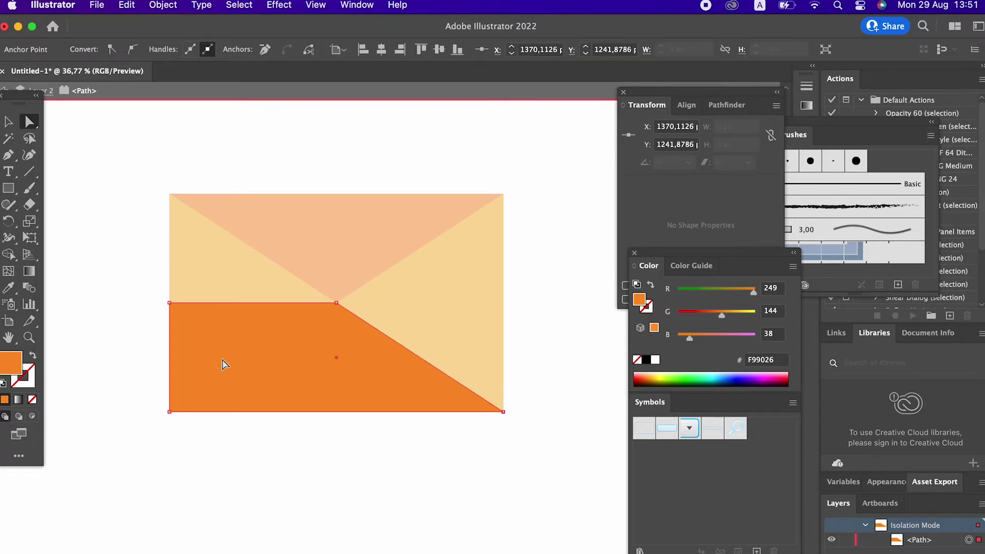
left_click_drag(174, 306, 169, 412)
Exit Isolation Mode and adjust the view of the envelope.
left_click(8, 121)
double_click(260, 123)
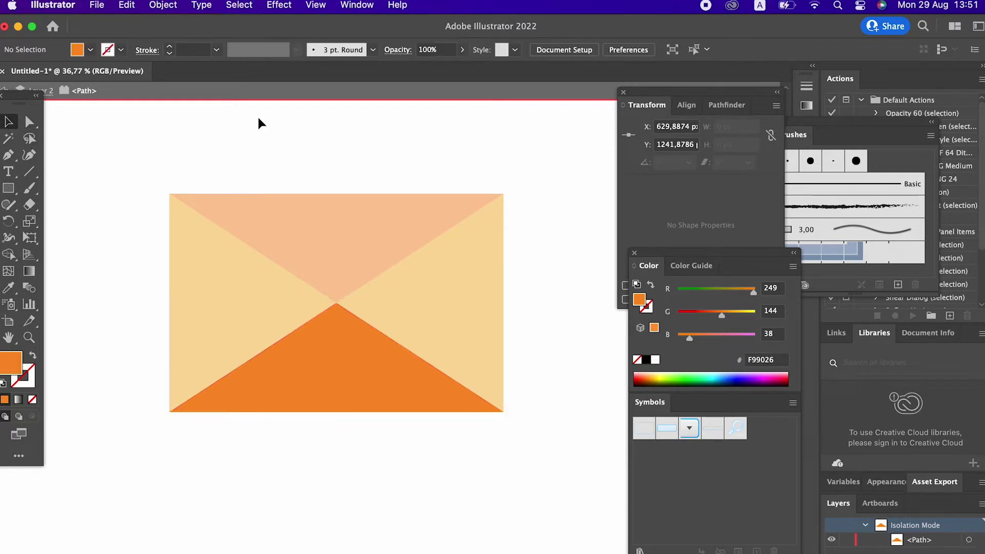
left_click_drag(546, 319, 523, 341)
left_click(343, 343)
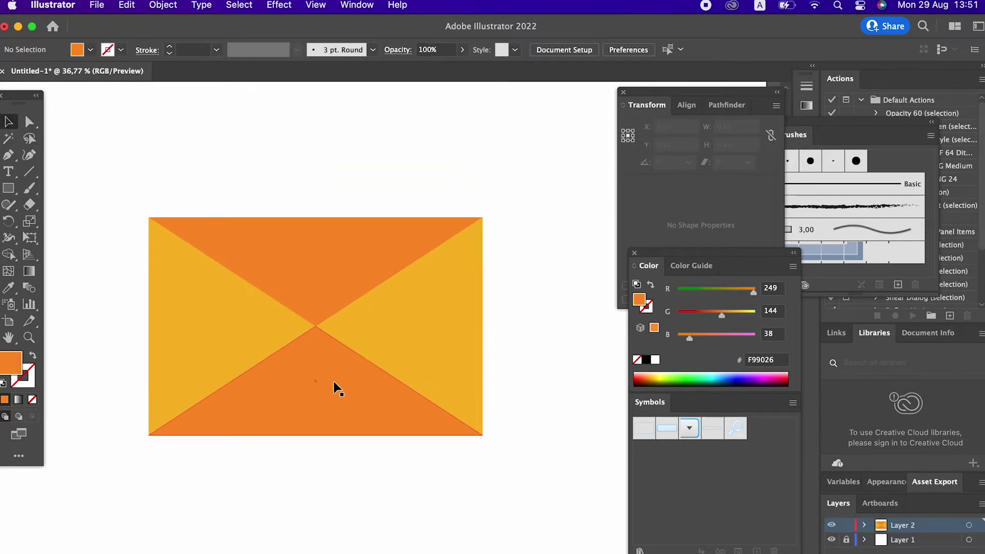
Give the bottom triangle flap a medium orange fill.
left_click(368, 383)
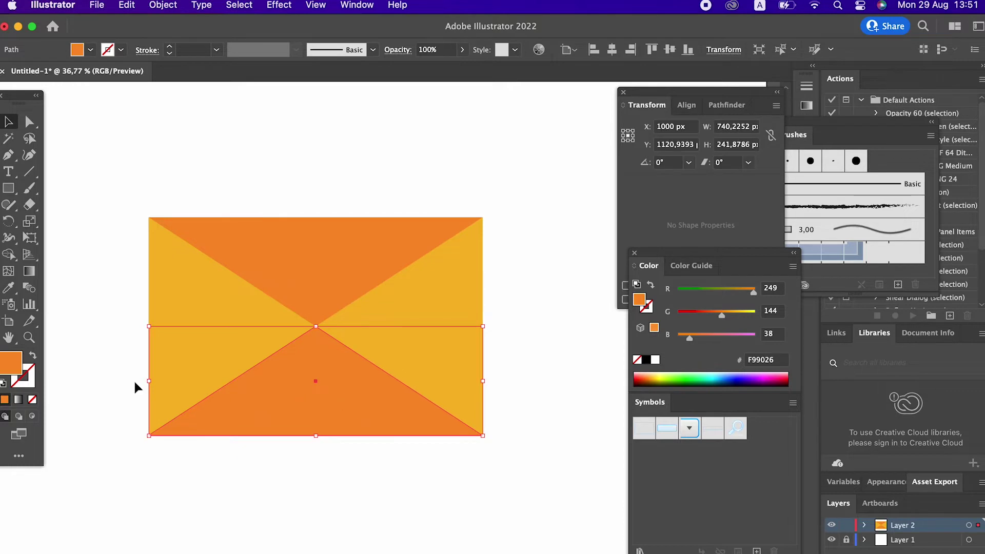
left_click(9, 288)
left_click(156, 339)
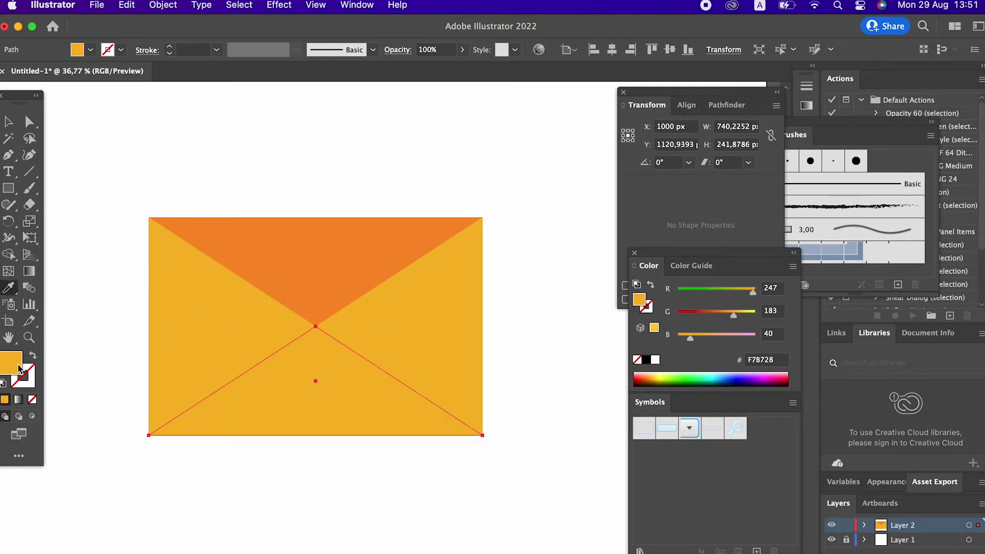
double_click(10, 363)
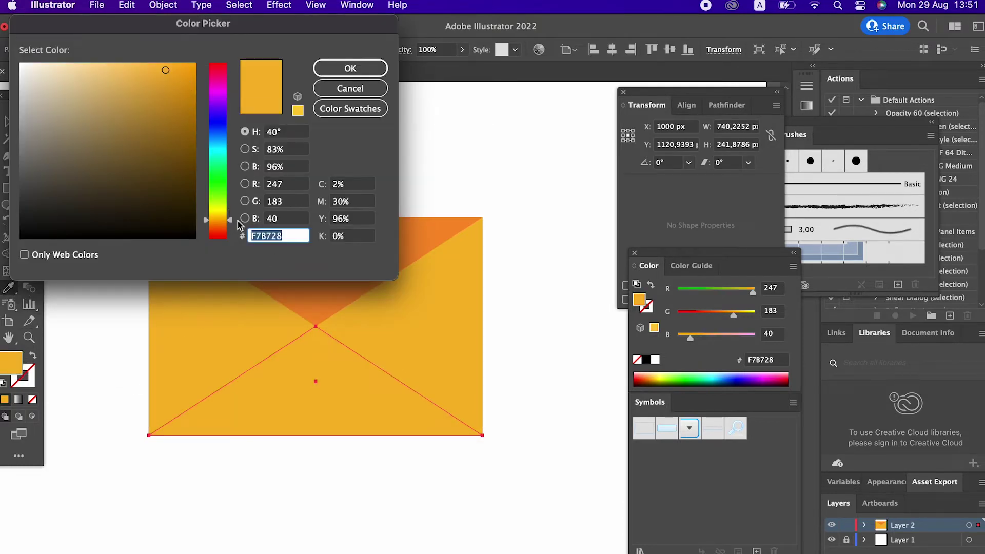
left_click_drag(232, 219, 231, 225)
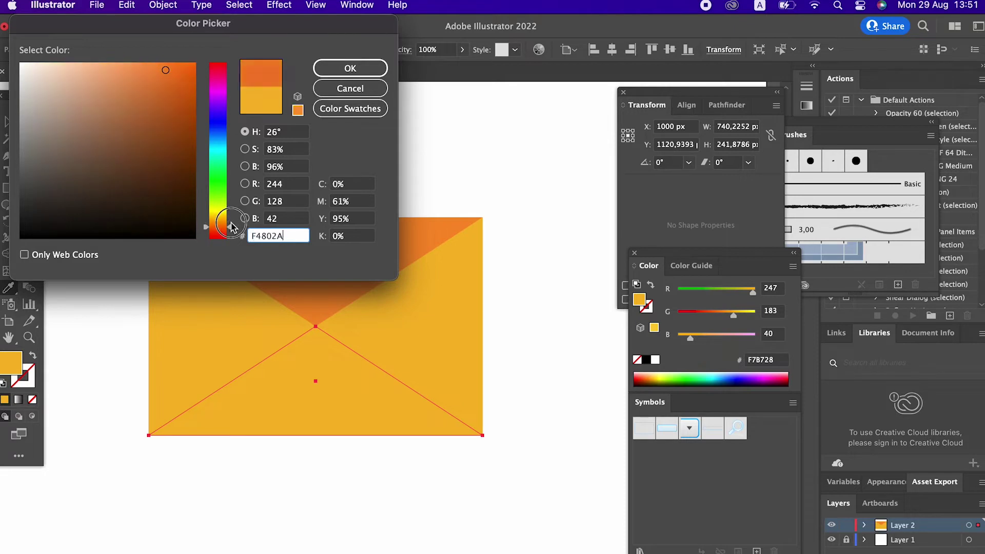
left_click(347, 70)
Make the back rectangle's top flap a deeper red-orange F77B28.
key("v")
left_click(246, 266)
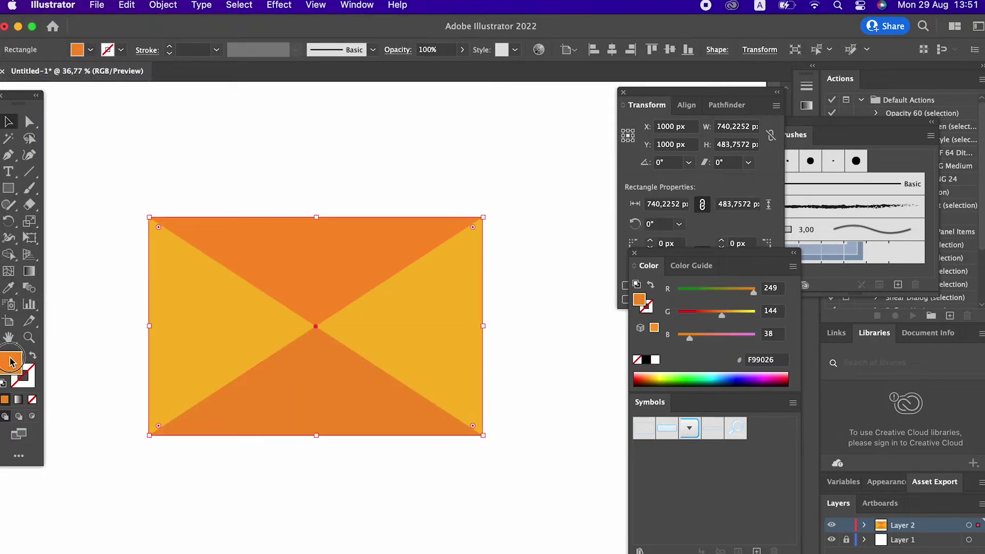
double_click(11, 363)
left_click_drag(231, 231, 230, 229)
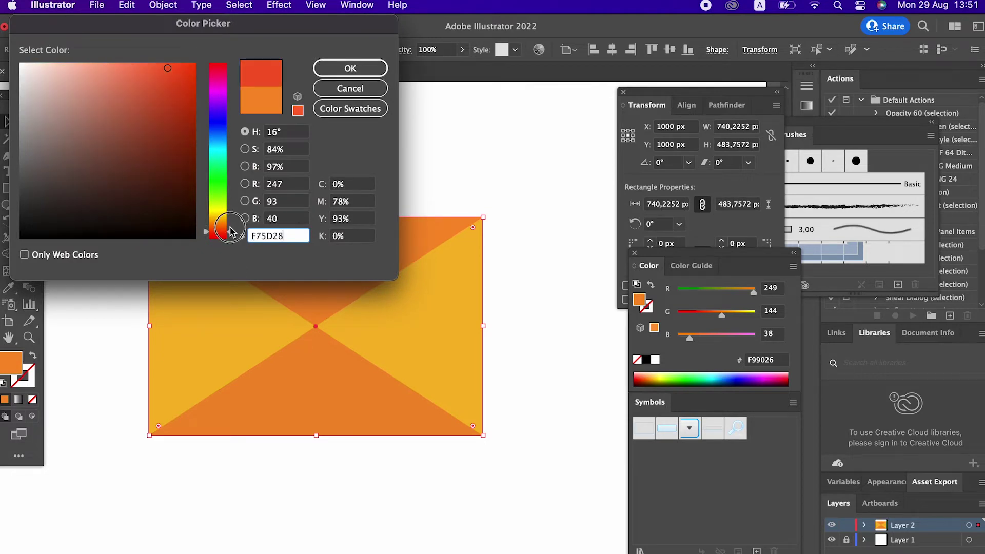
left_click(348, 71)
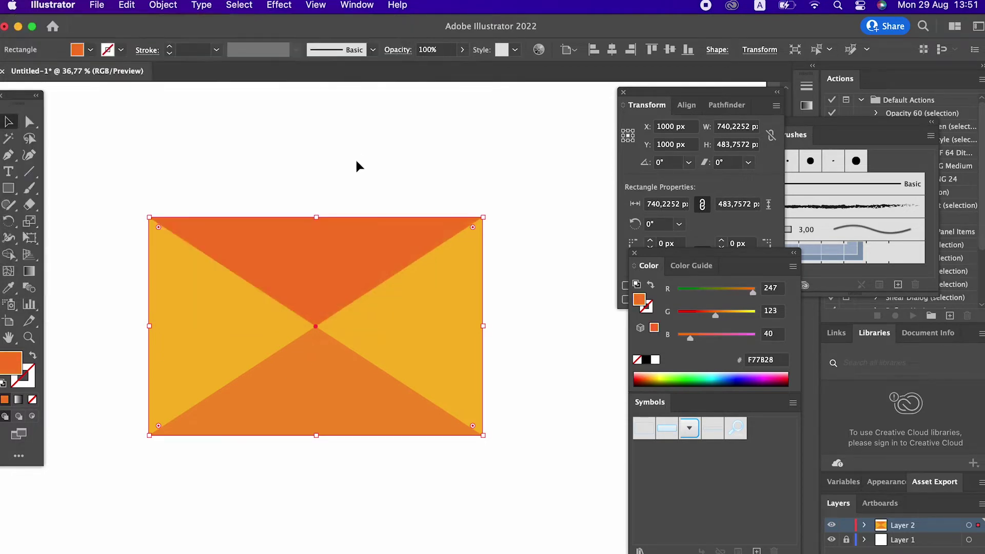
left_click(581, 394)
scroll(530, 357, "up", 2)
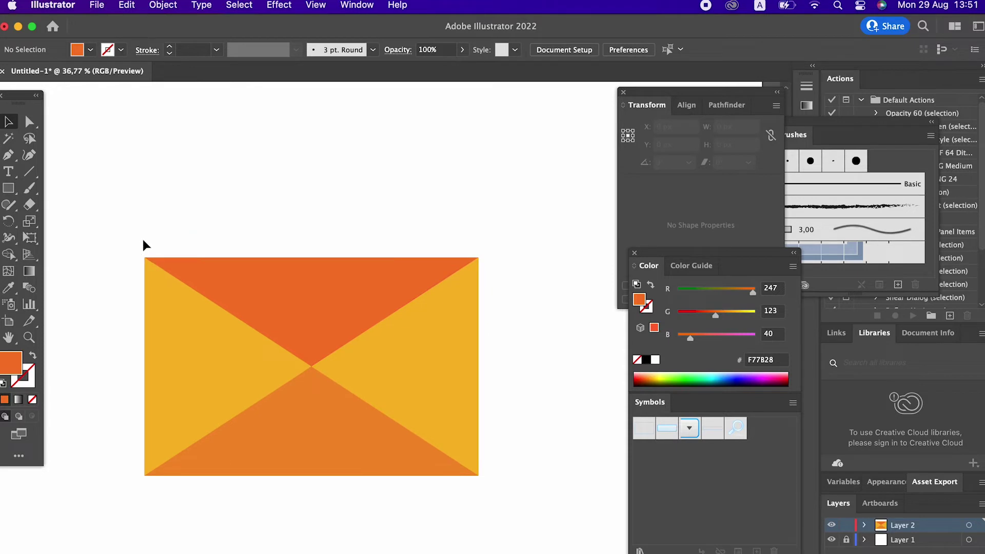
Draw a tall letter rectangle and fill it light grey E2DAD5.
left_click_drag(172, 119, 454, 431)
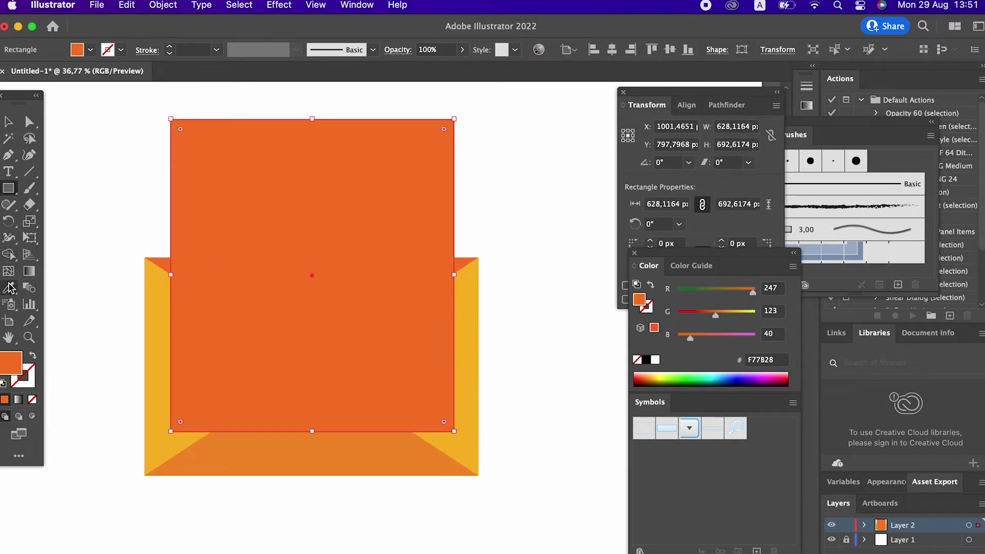
left_click(703, 201)
left_click(692, 266)
left_click(645, 266)
double_click(13, 362)
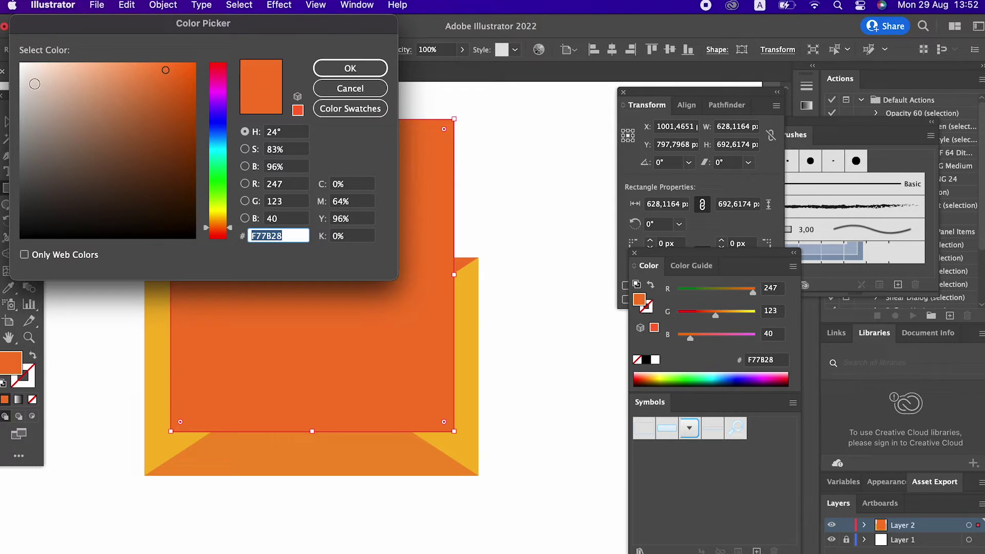
type("E2DAD5")
left_click(354, 61)
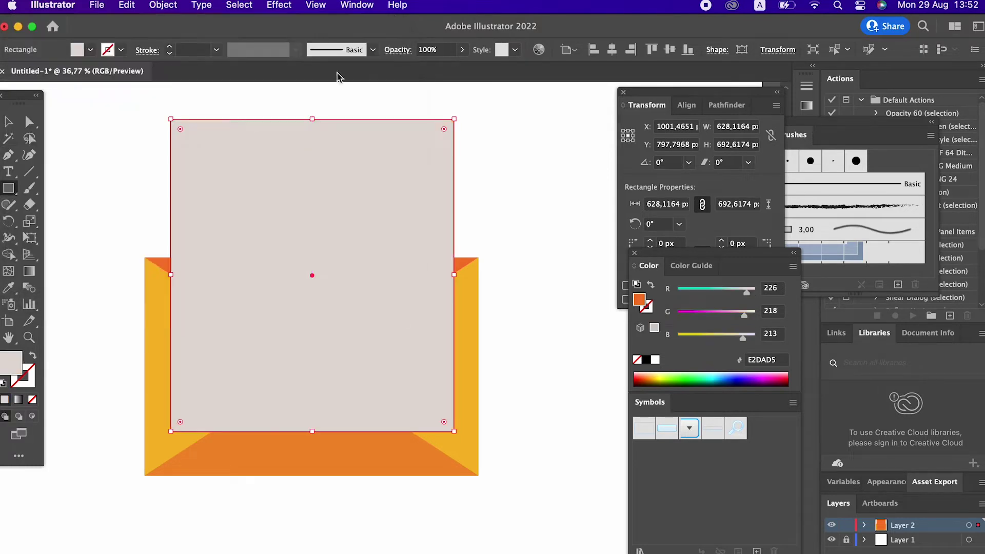
Send the letter rectangle behind the envelope flaps.
left_click(8, 122)
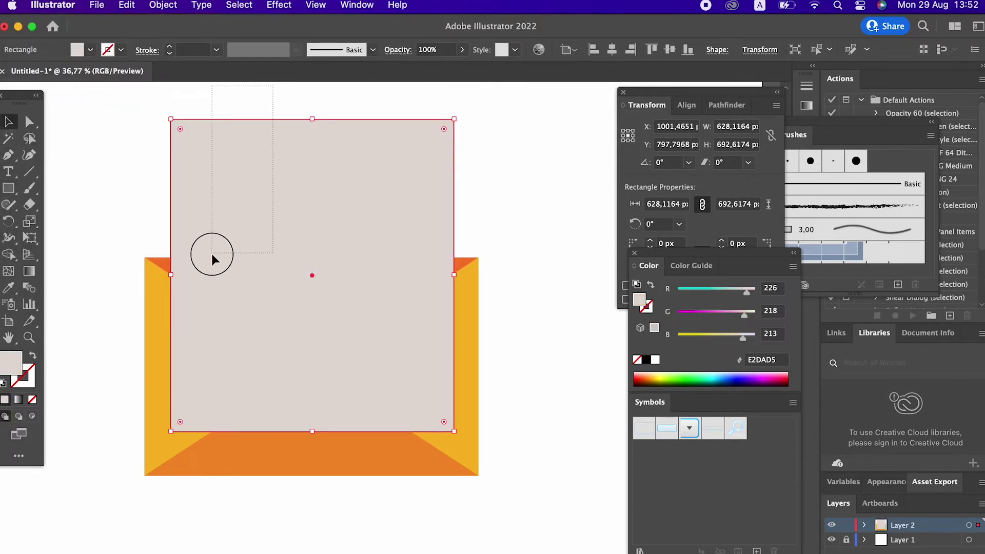
left_click(167, 263, "shift")
right_click(192, 259)
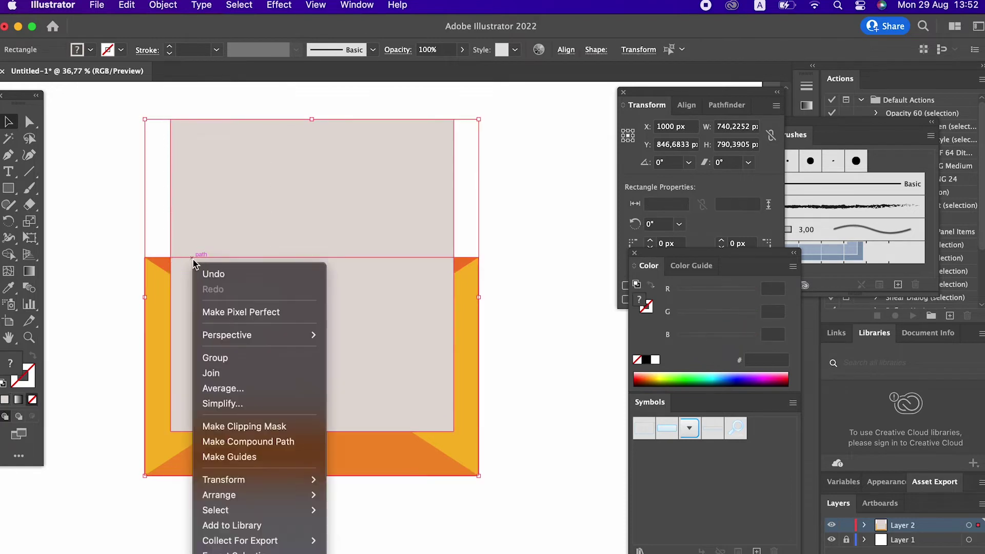
left_click(418, 541)
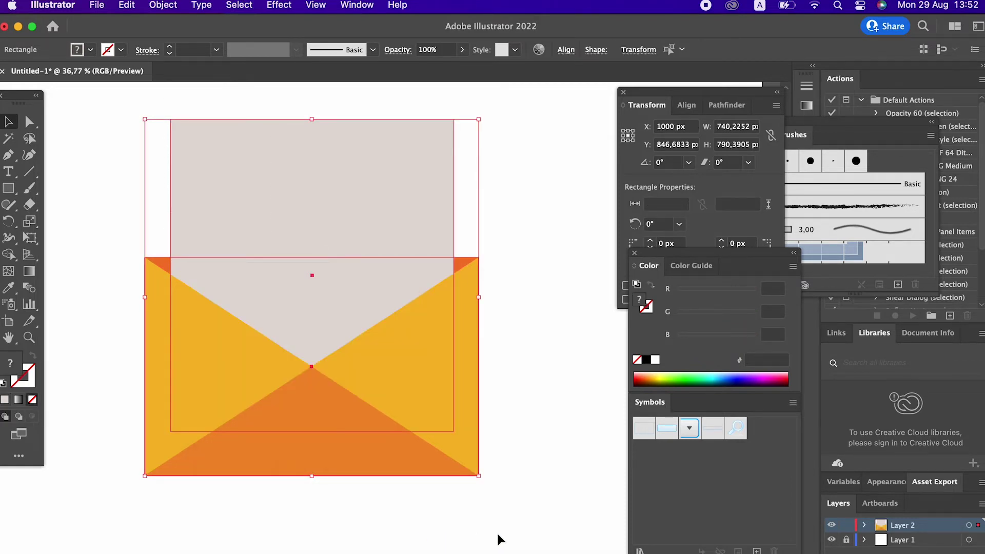
left_click(555, 498)
left_click(334, 270)
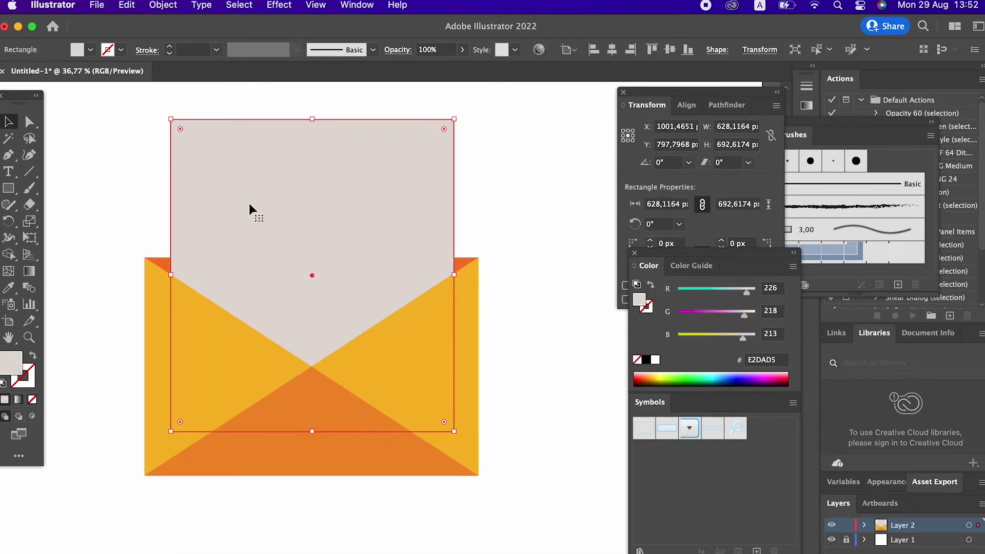
Shift the letter's fill to a pale grey-blue (D5DAE0).
double_click(12, 365)
left_click_drag(215, 204, 224, 139)
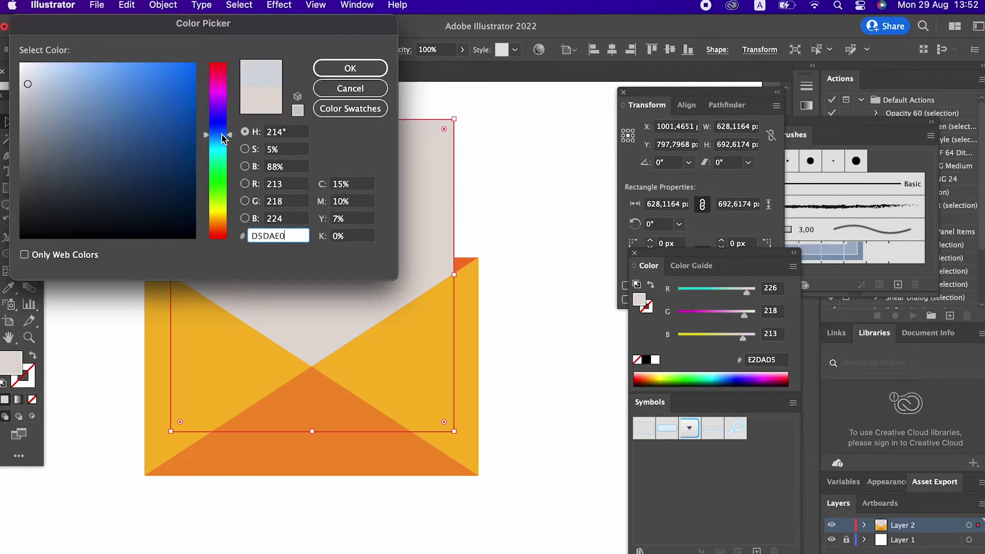
left_click(350, 68)
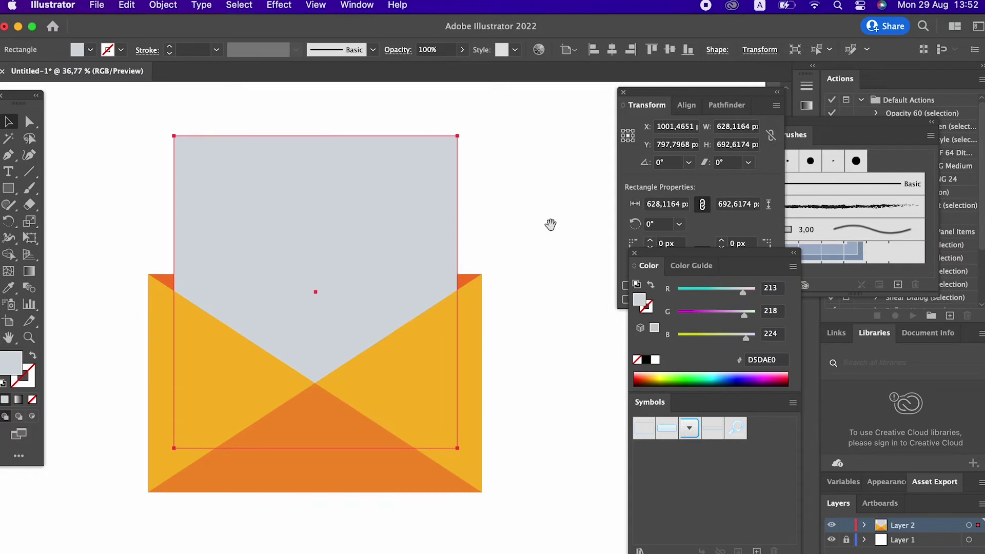
left_click(549, 226)
Round the letter rectangle's corners with the corner widgets.
left_click(371, 236)
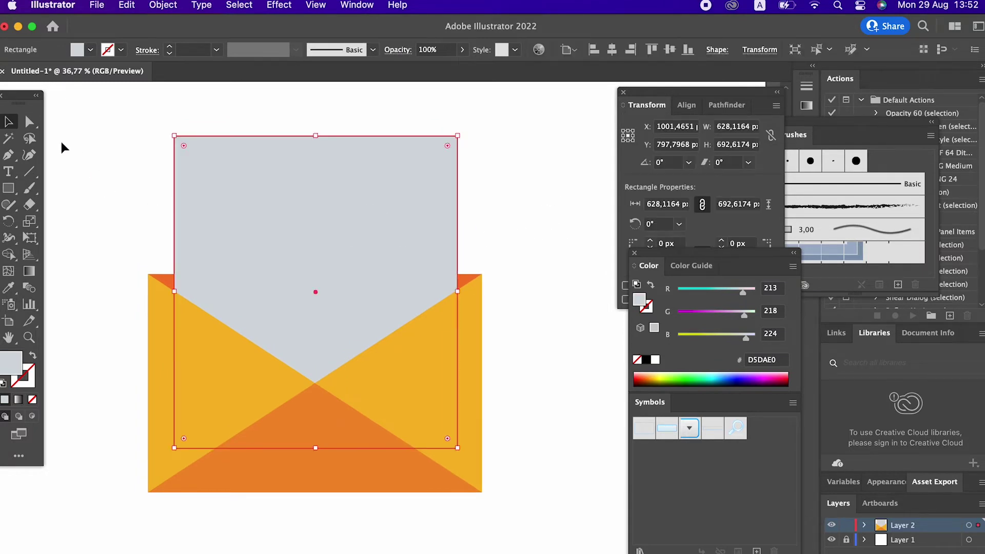
left_click(29, 124)
left_click_drag(184, 146, 191, 154)
left_click(9, 121)
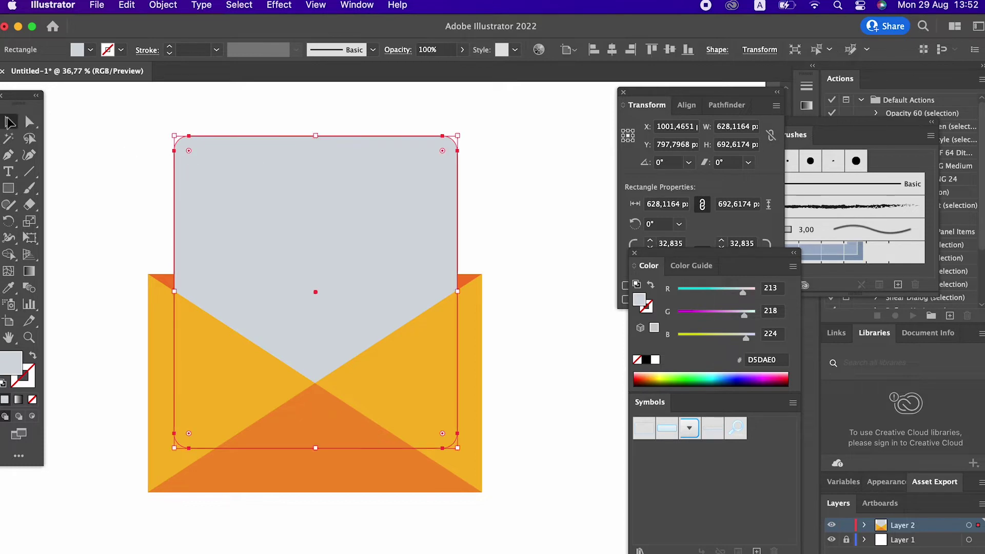
left_click(128, 5)
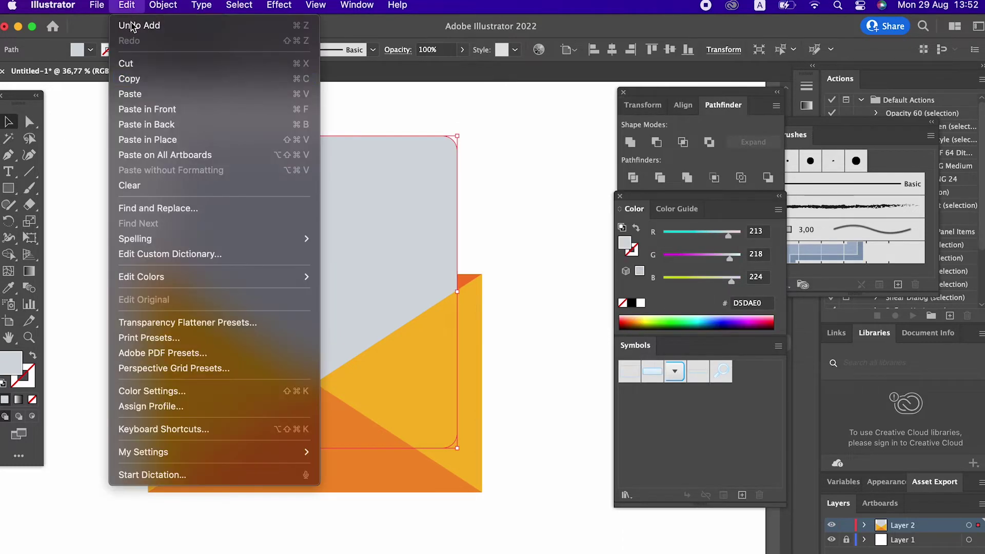
Paste a copy of the letter in front with a darker grey-blue fill.
left_click(132, 78)
left_click(130, 6)
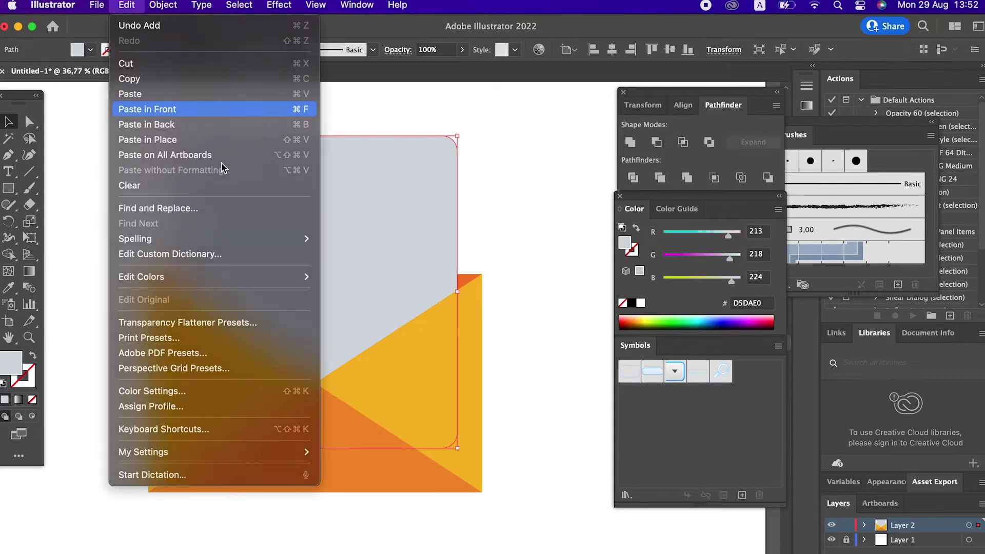
left_click(198, 110)
double_click(18, 369)
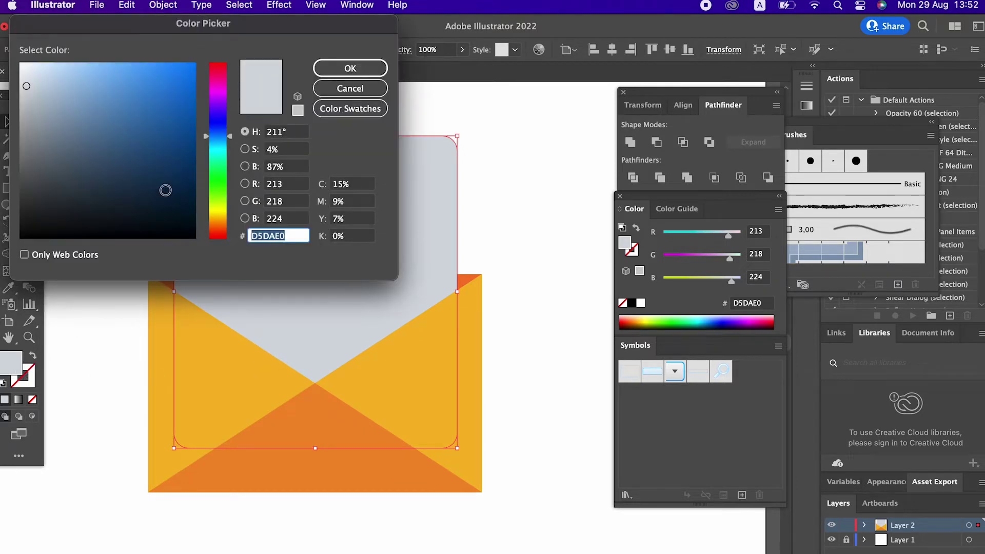
left_click(52, 104)
left_click(350, 69)
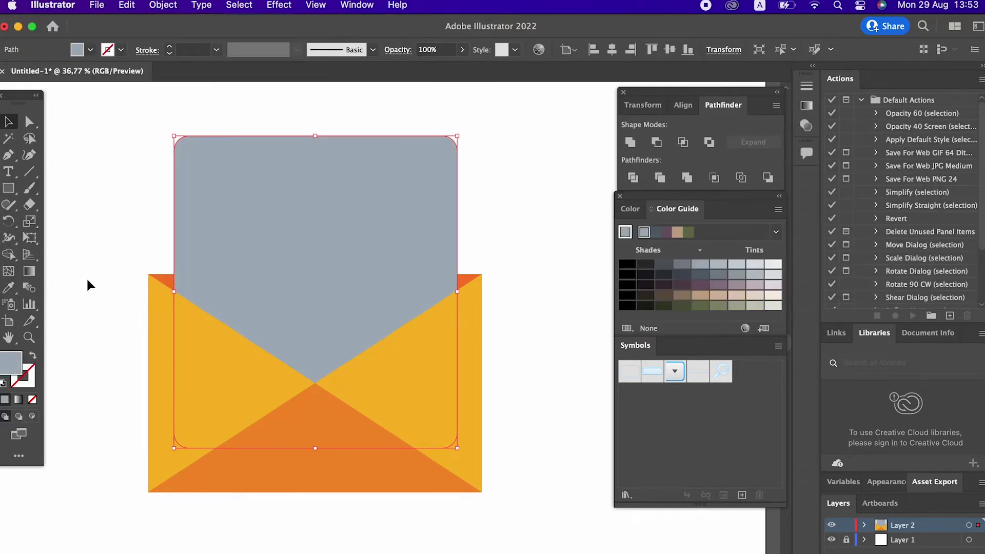
Apply a vertical gradient to the letter card with a 0% opacity top stop.
left_click(27, 275)
left_click(279, 199)
left_click_drag(290, 136, 286, 383)
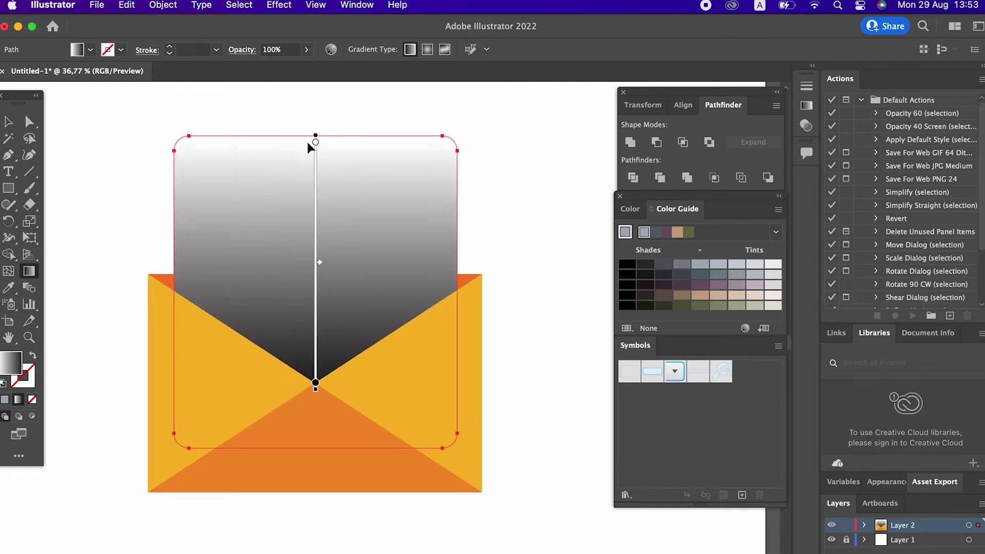
double_click(315, 142)
left_click(225, 168)
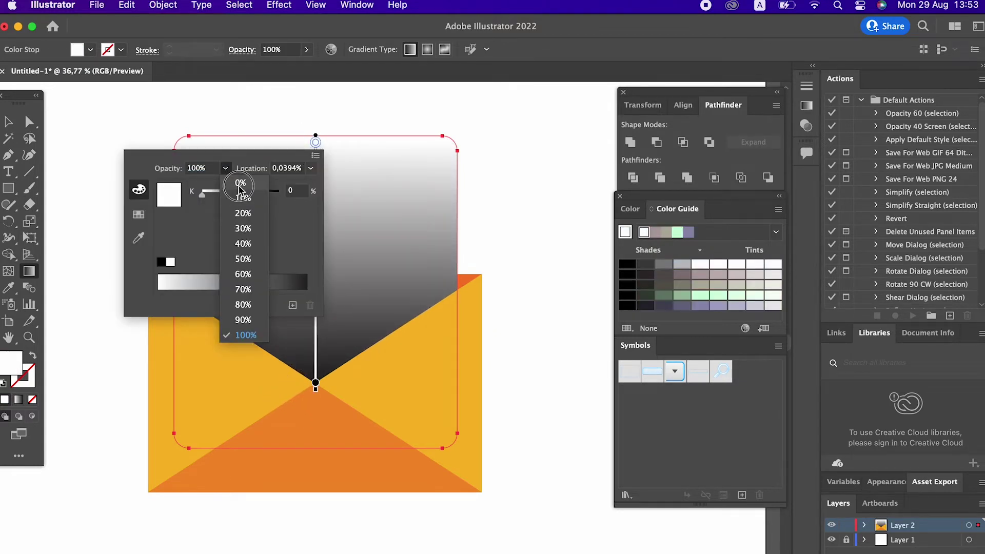
left_click(241, 185)
left_click(138, 216)
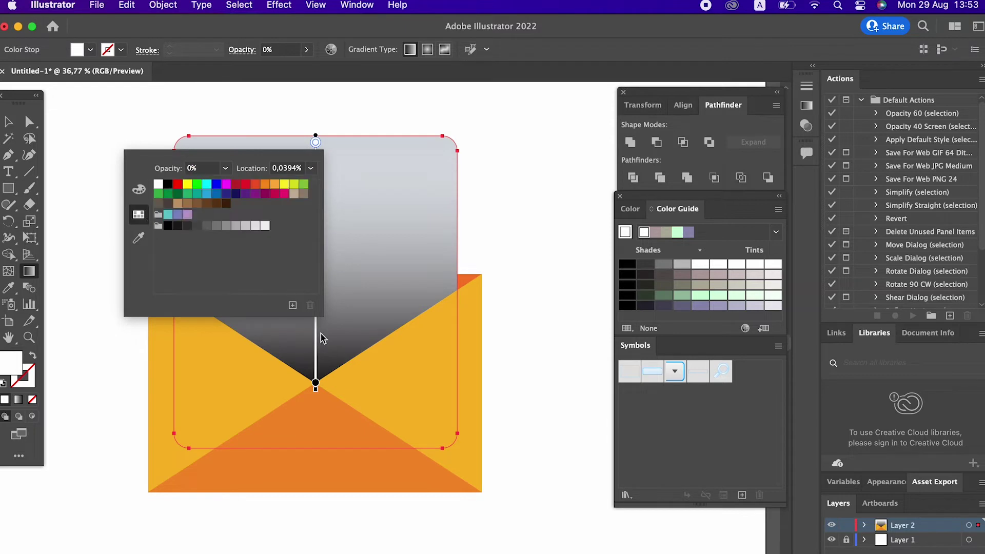
left_click(315, 382)
Set the bottom gradient stop to a darker grey.
double_click(316, 382)
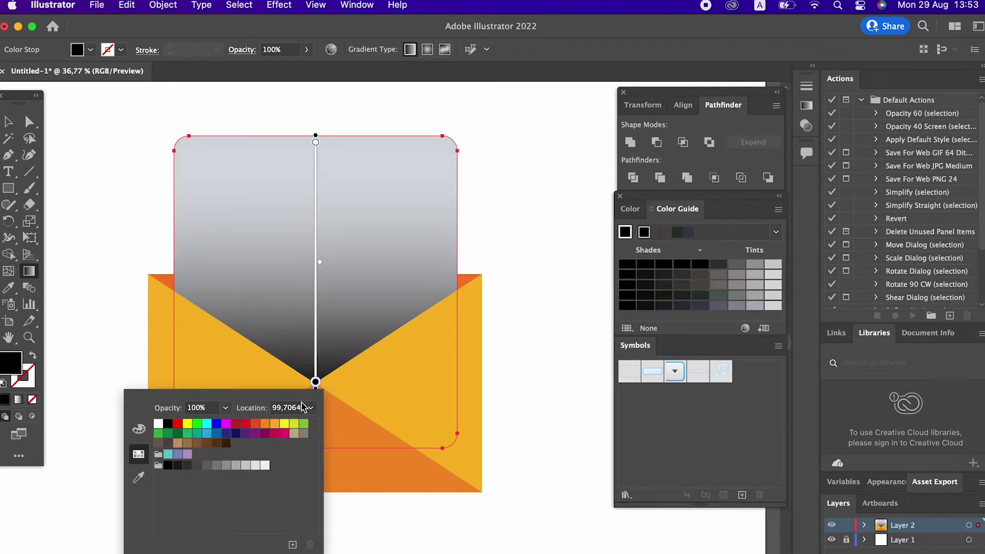
left_click(235, 465)
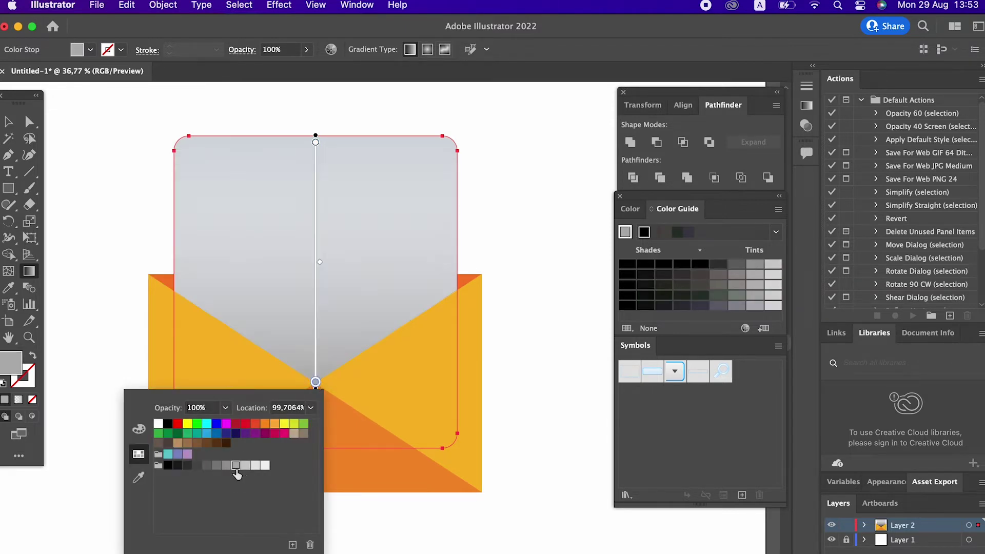
left_click(226, 467)
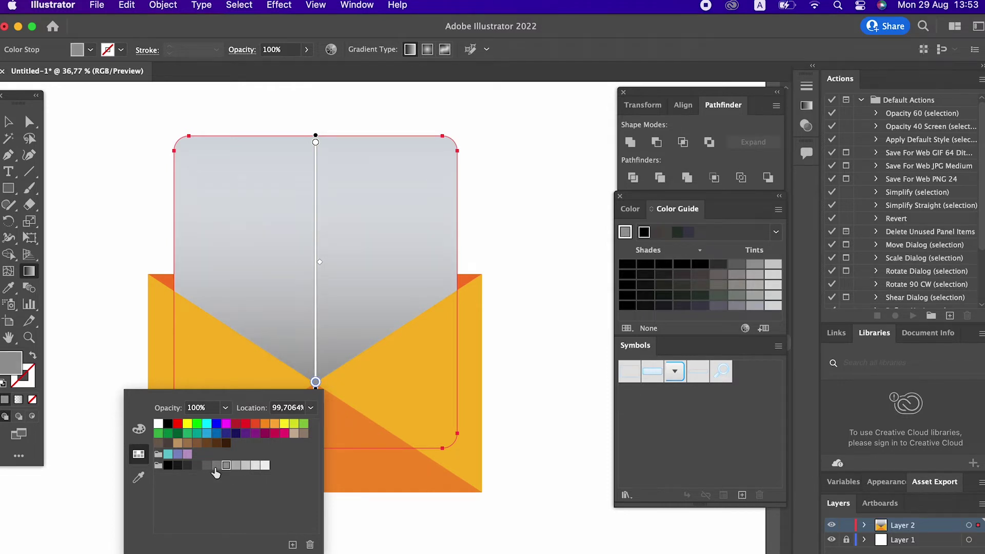
key("Escape")
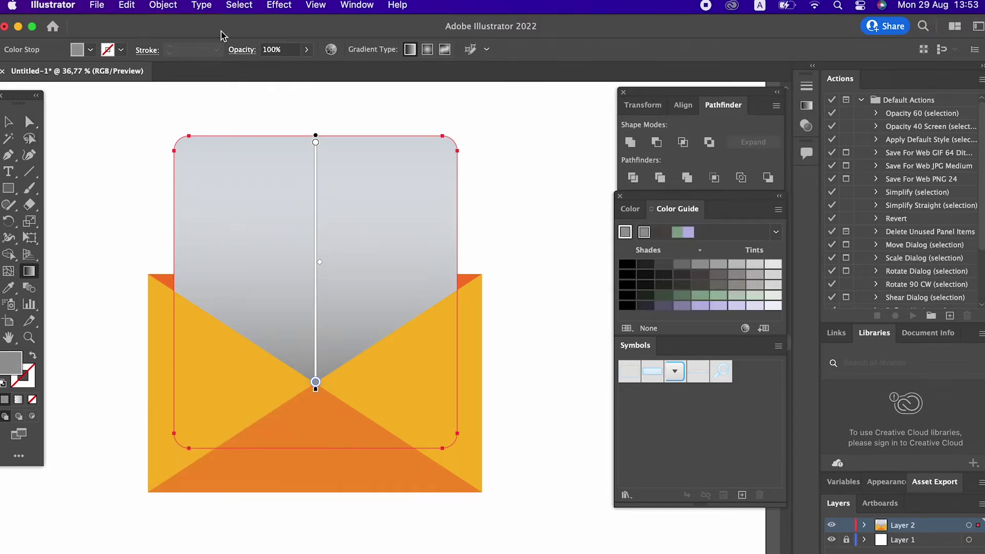
Add the Effect > Texture > Grain effect to the letter card.
left_click(279, 7)
mouse_move(290, 399)
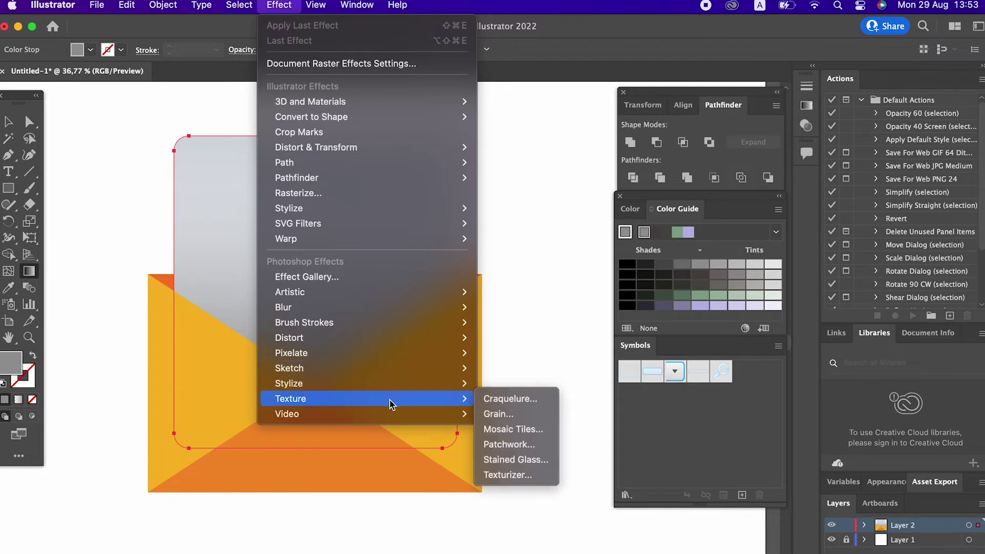
left_click(534, 417)
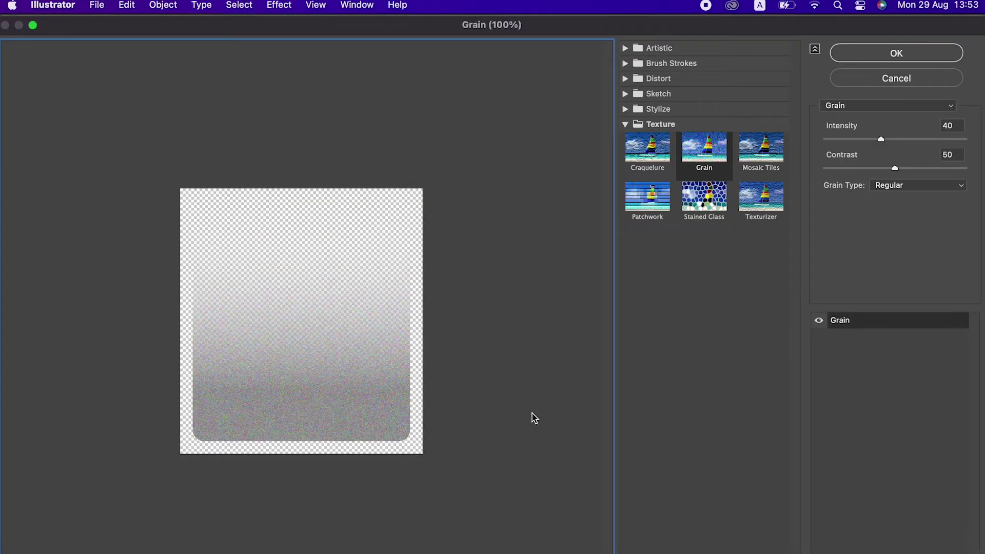
left_click(895, 54)
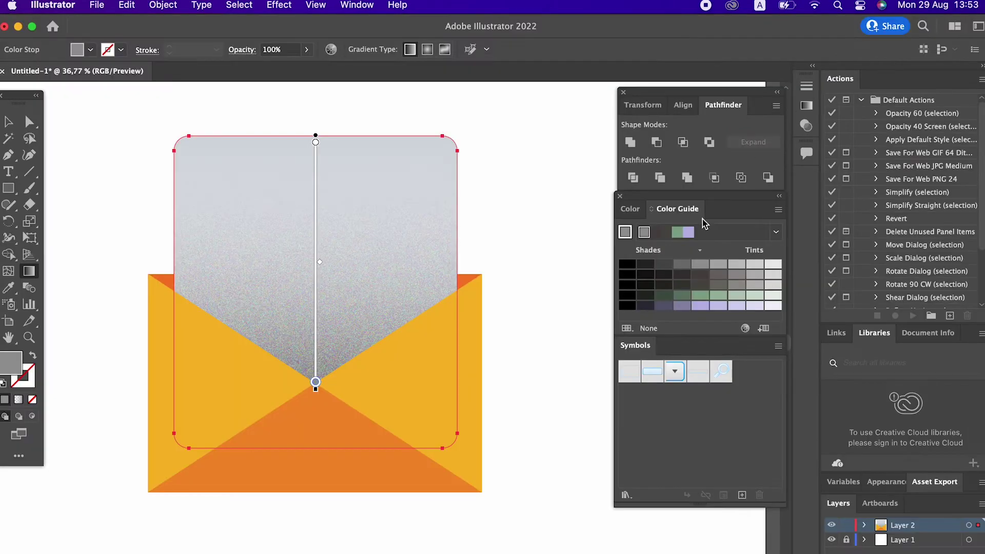
key("v")
scroll(172, 250, "up", 2)
Draw a long thin bar near the card's top and fill it green.
left_click(10, 188)
left_click_drag(147, 178, 420, 203)
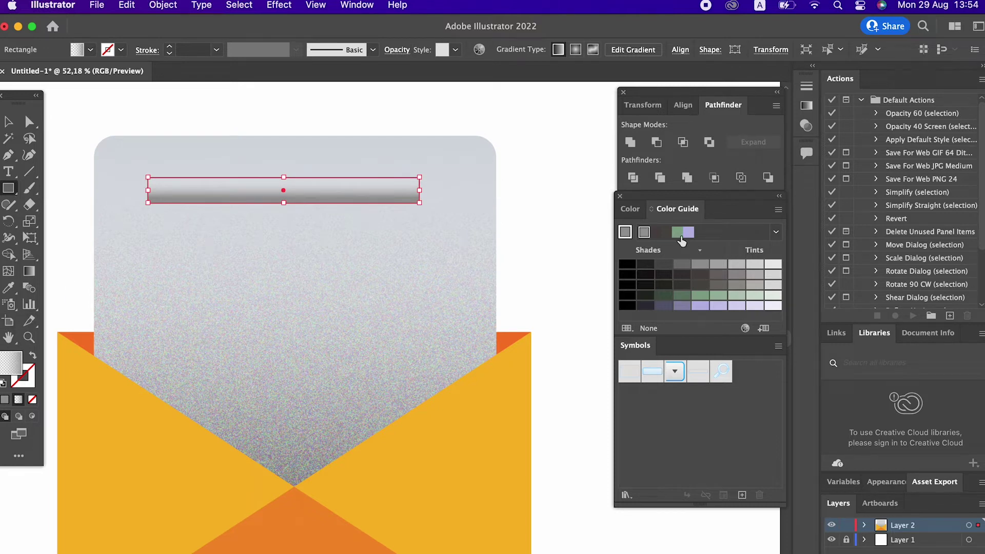
left_click(682, 285)
double_click(11, 359)
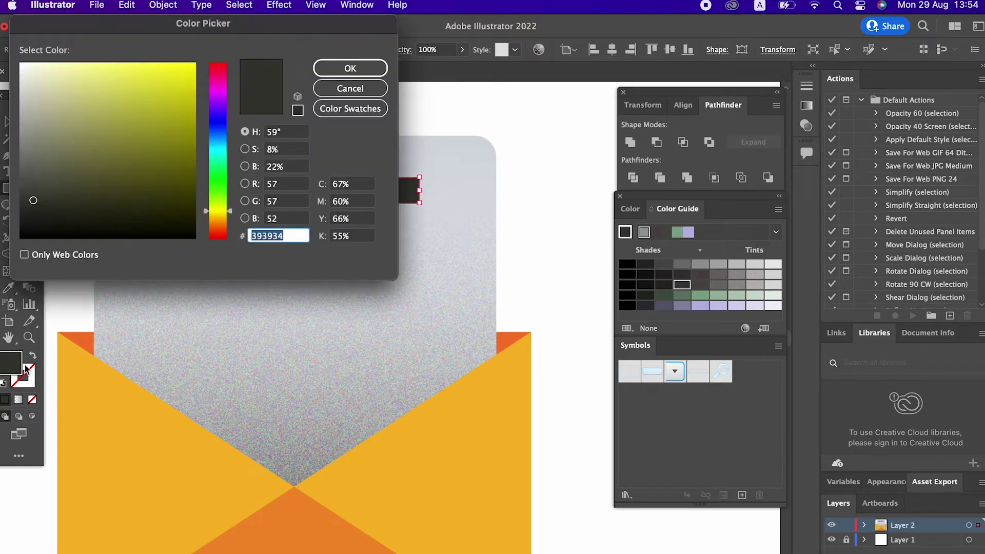
left_click(218, 163)
left_click_drag(108, 88, 124, 95)
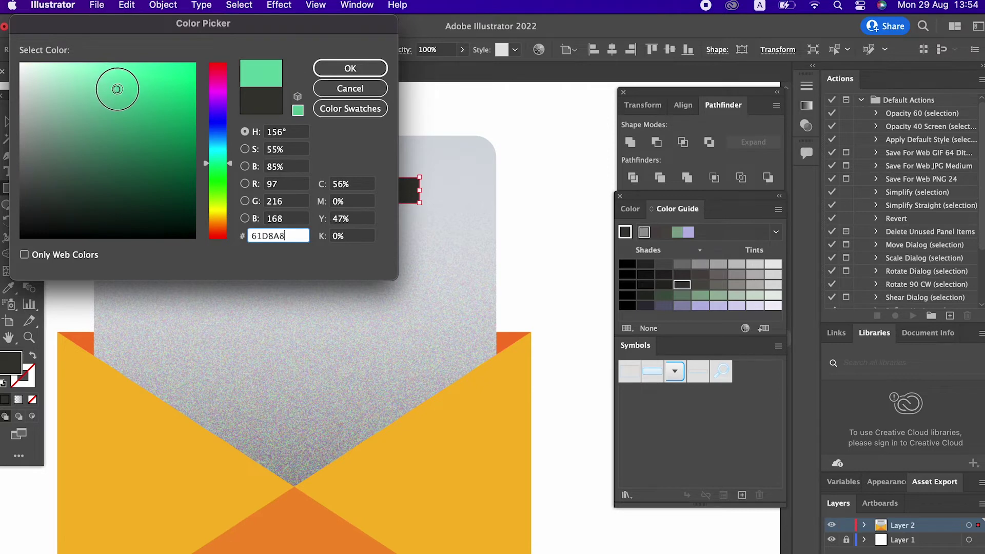
left_click(349, 69)
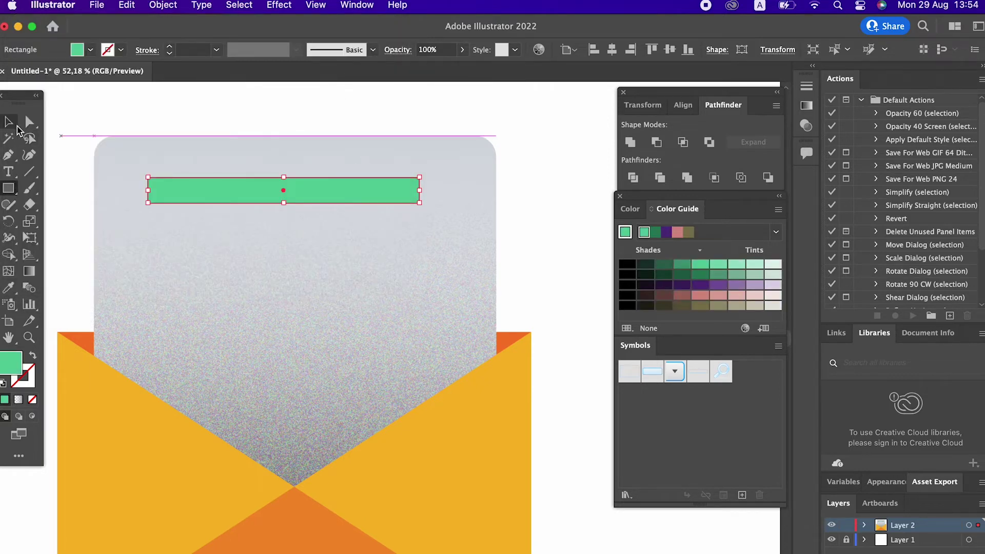
Refine the bar's fill to teal 54AFAA.
double_click(17, 371)
left_click(222, 152)
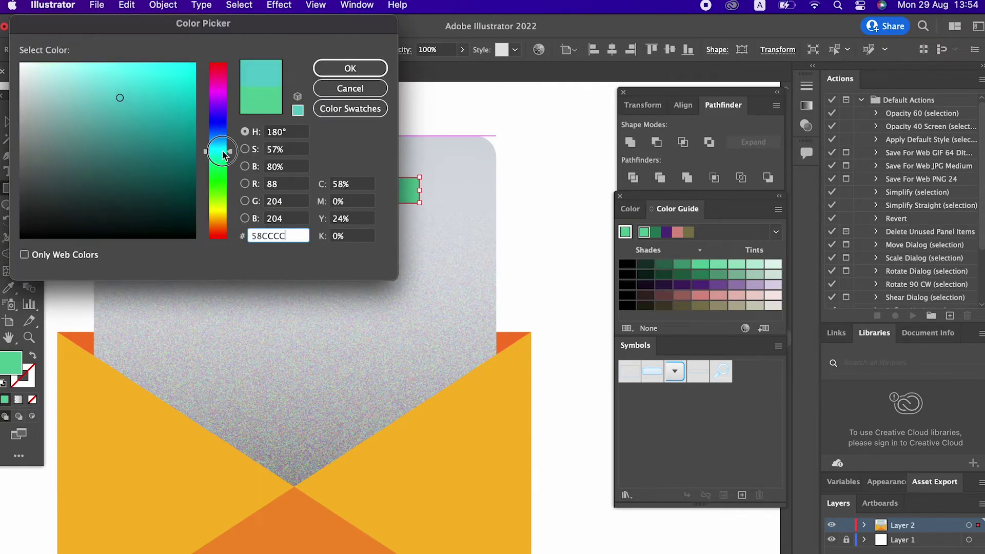
left_click_drag(120, 98, 129, 114)
left_click(330, 67)
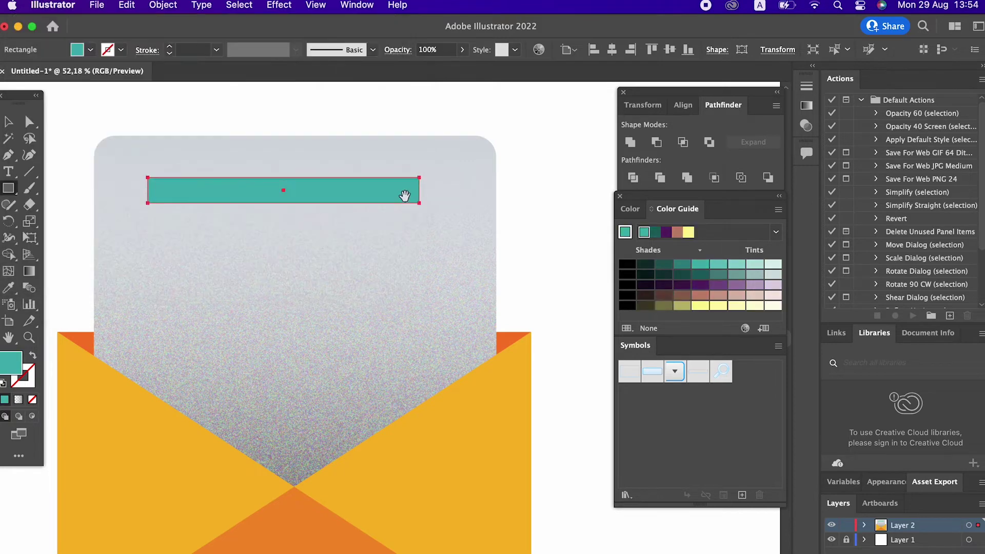
double_click(23, 369)
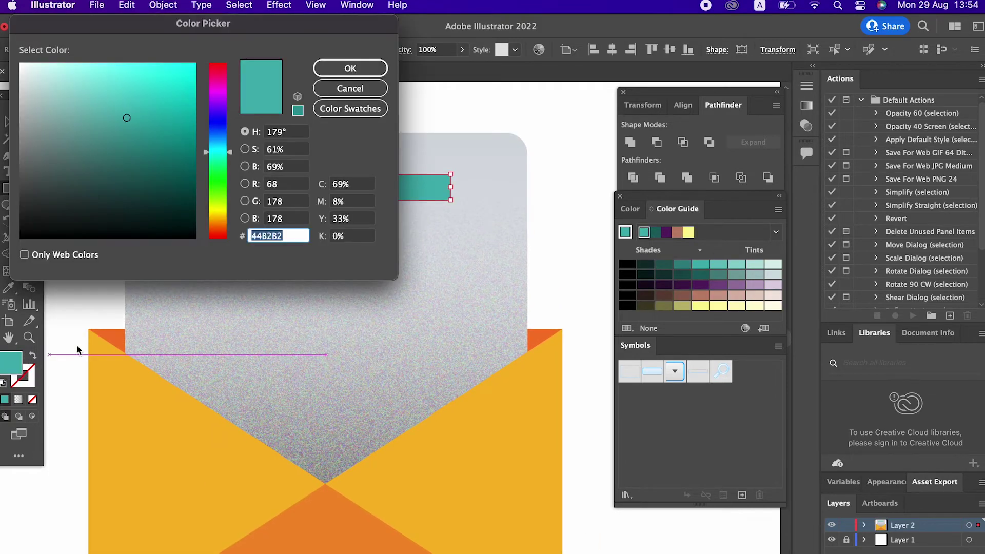
left_click(112, 116)
left_click_drag(221, 152, 215, 148)
left_click(350, 69)
Widen and slim the teal bar and centre it horizontally on the card.
key("v")
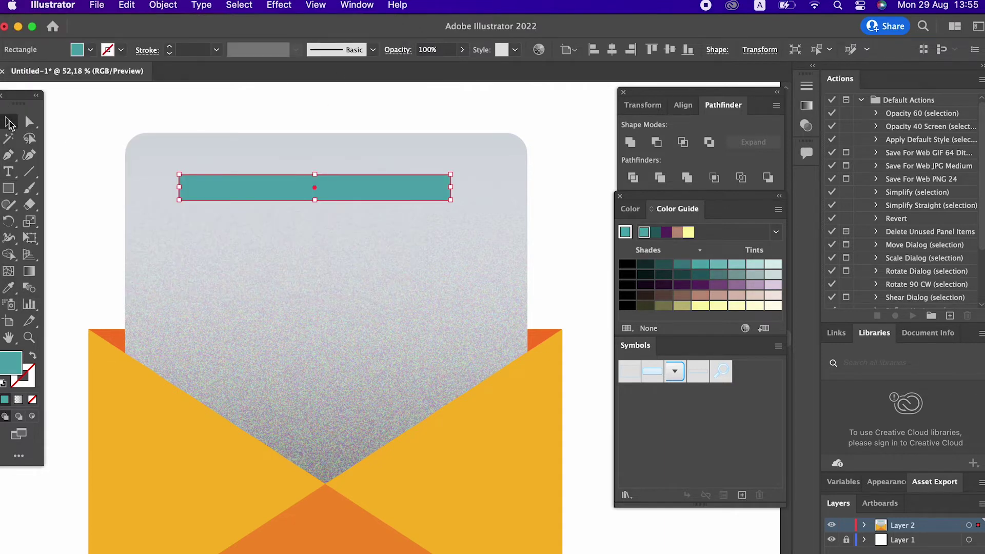
left_click_drag(450, 187, 478, 185)
left_click_drag(328, 200, 329, 194)
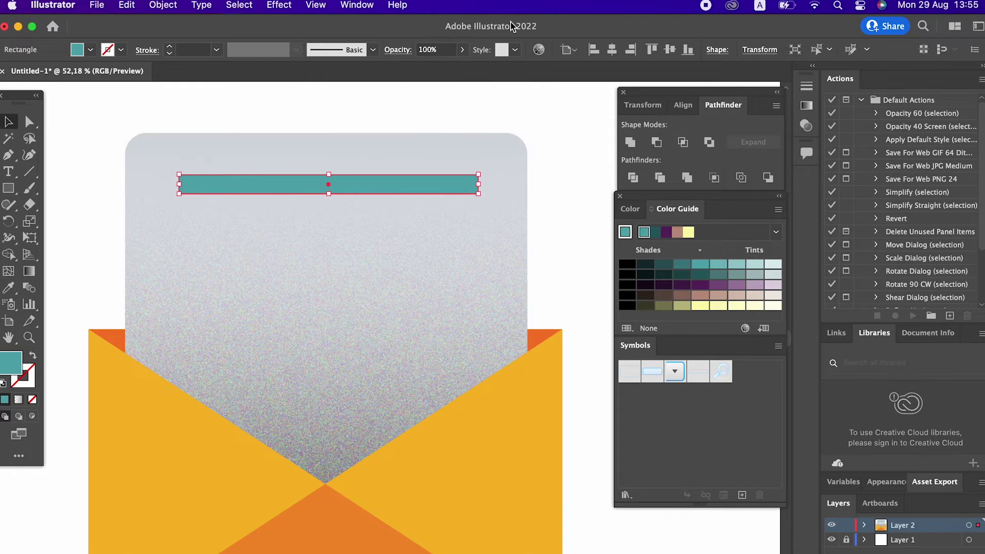
left_click(612, 49)
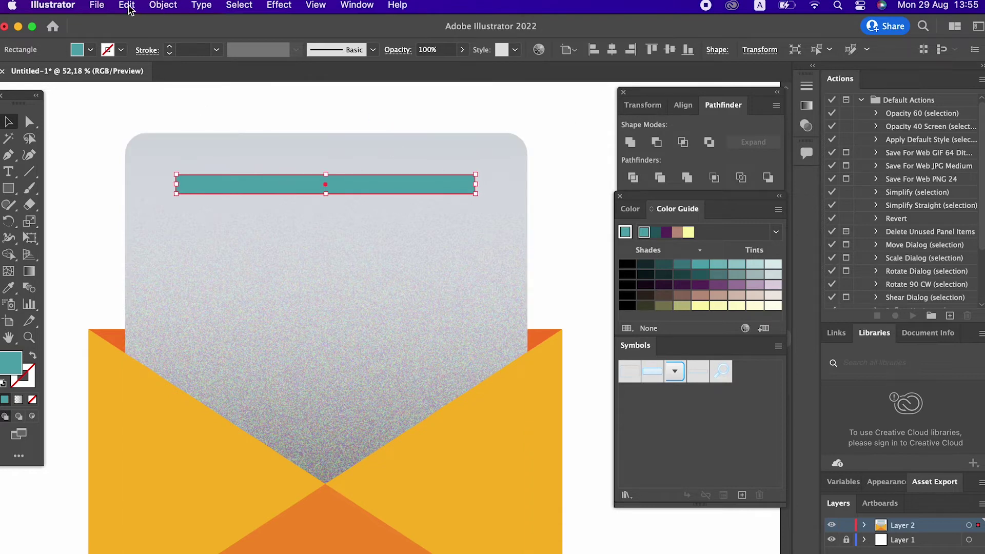
Paste a copy of the teal bar below the first and shorten it.
left_click(126, 5)
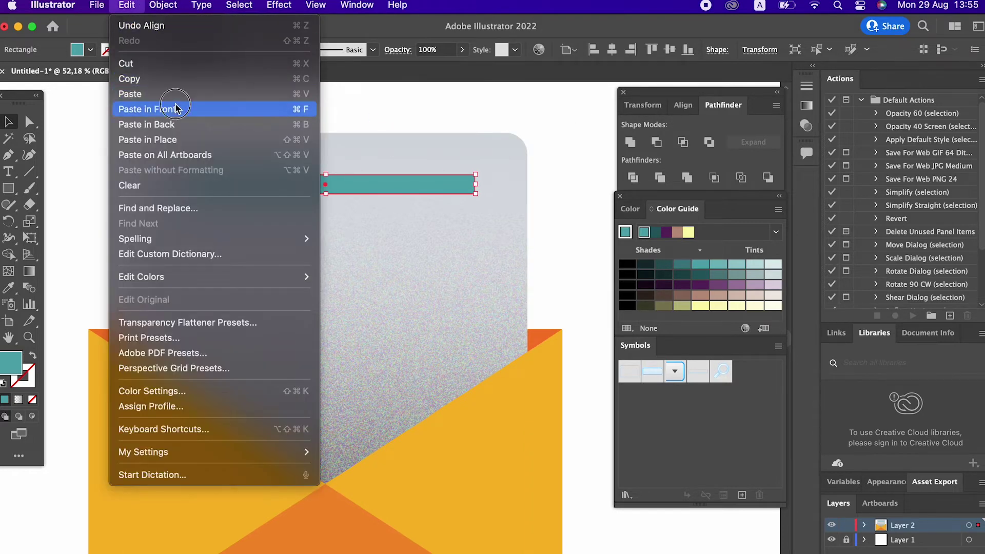
left_click(175, 109)
left_click_drag(386, 187, 386, 229)
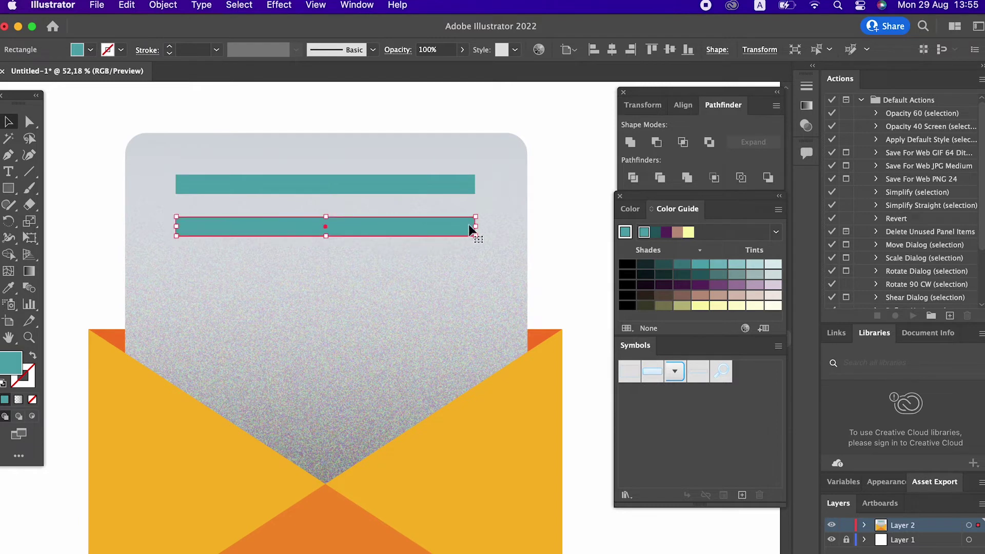
left_click_drag(478, 227, 387, 249)
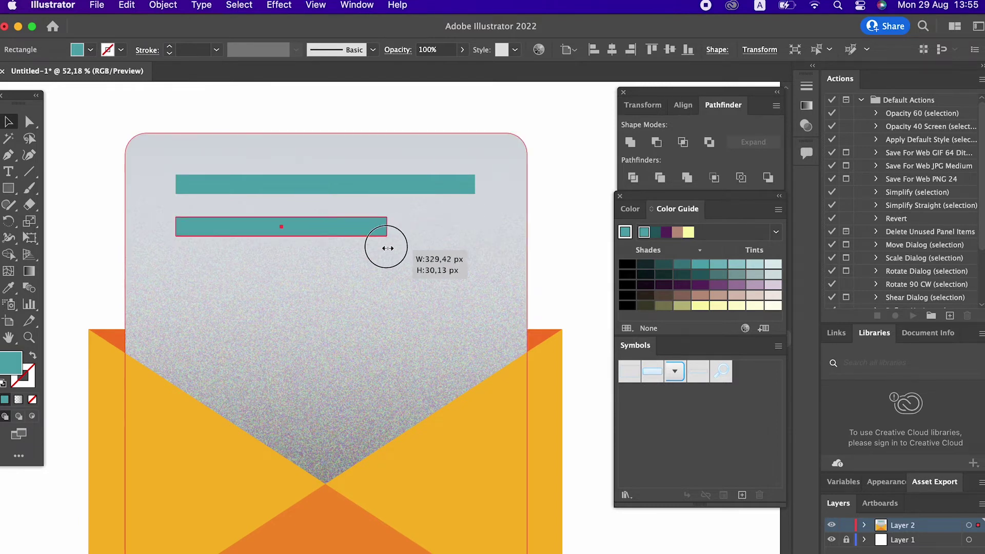
left_click(566, 199)
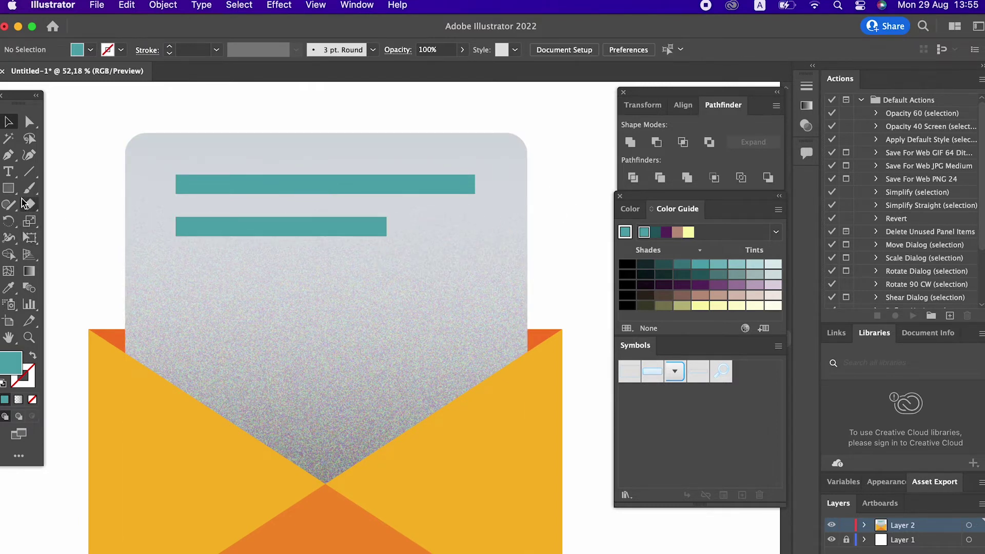
Draw a teal circle in the card's lower middle.
left_click_drag(9, 188, 60, 223)
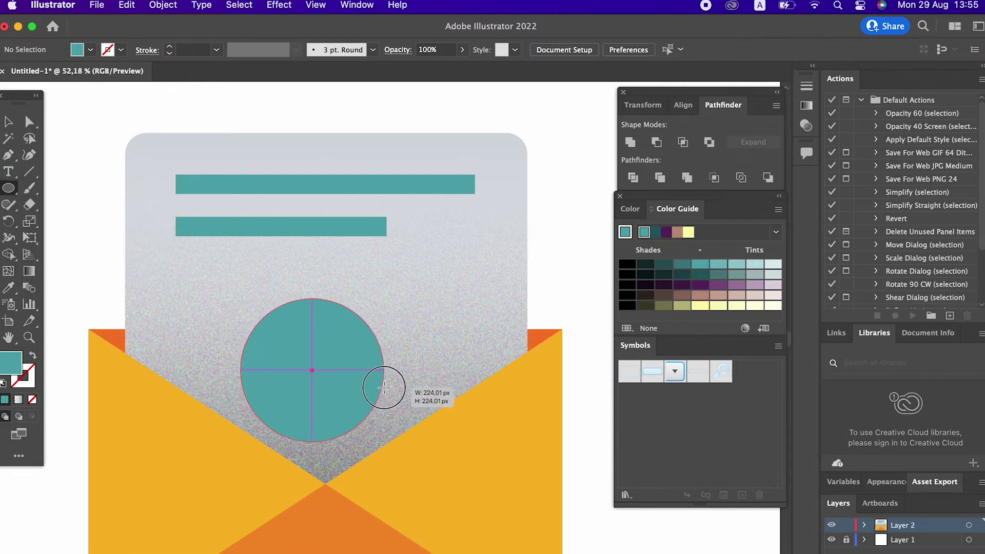
left_click_drag(241, 298, 394, 453)
left_click(8, 121)
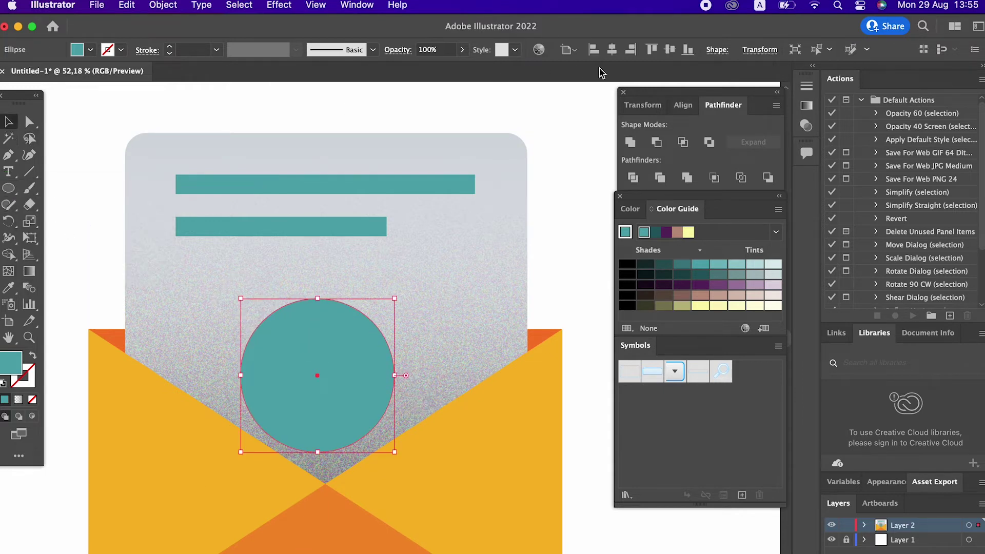
Apply Effect > Texture > Grain to the two teal bars and the teal circle, then zoom in to inspect and deselect.
left_click(282, 10)
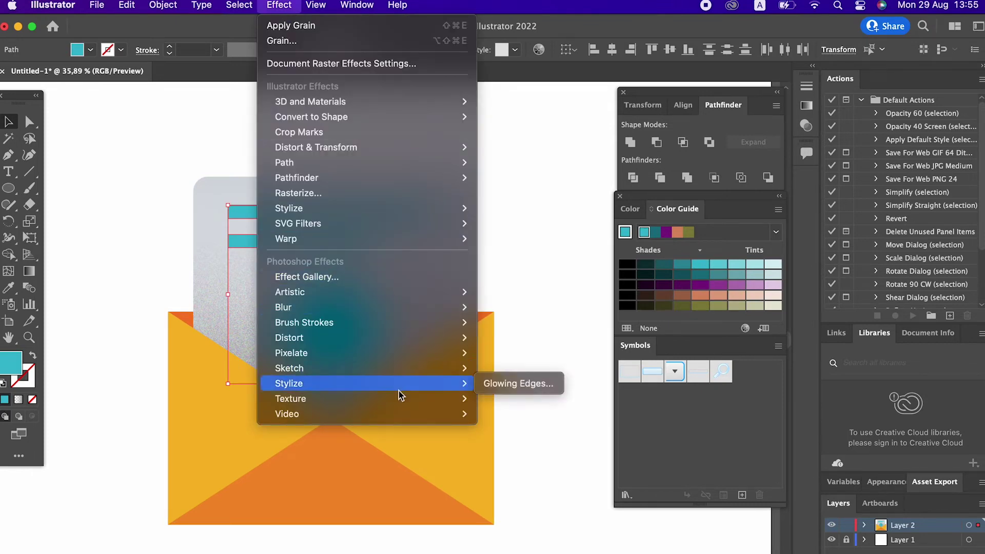
mouse_move(291, 399)
left_click(548, 417)
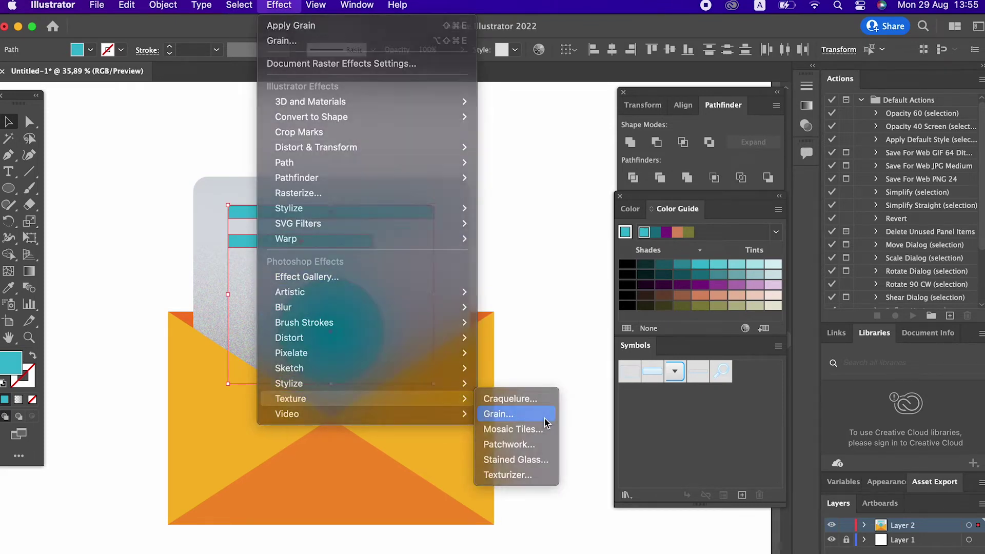
left_click(893, 55)
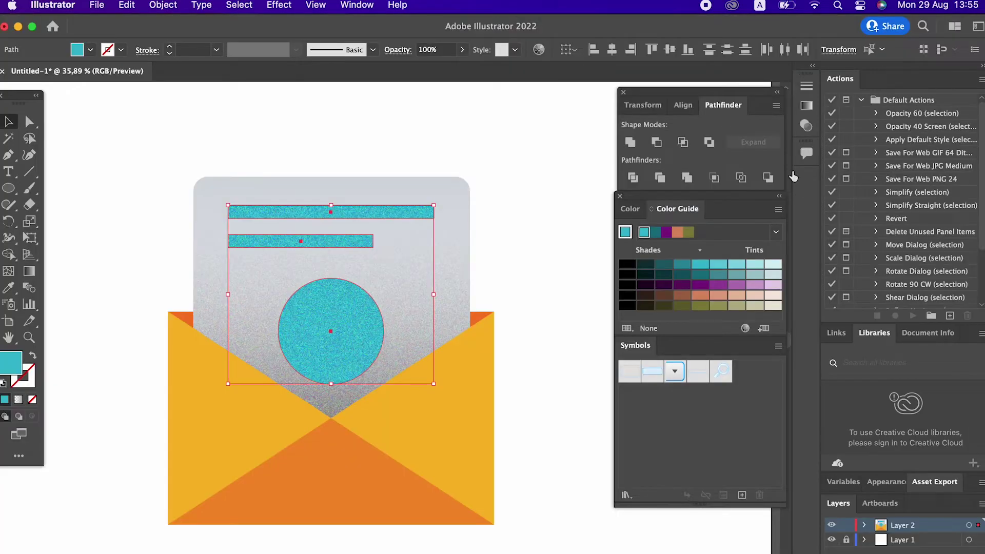
key("z")
mouse_move(439, 206)
left_mouse_down()
mouse_move(445, 311)
mouse_move(456, 242)
mouse_move(378, 287)
left_mouse_up()
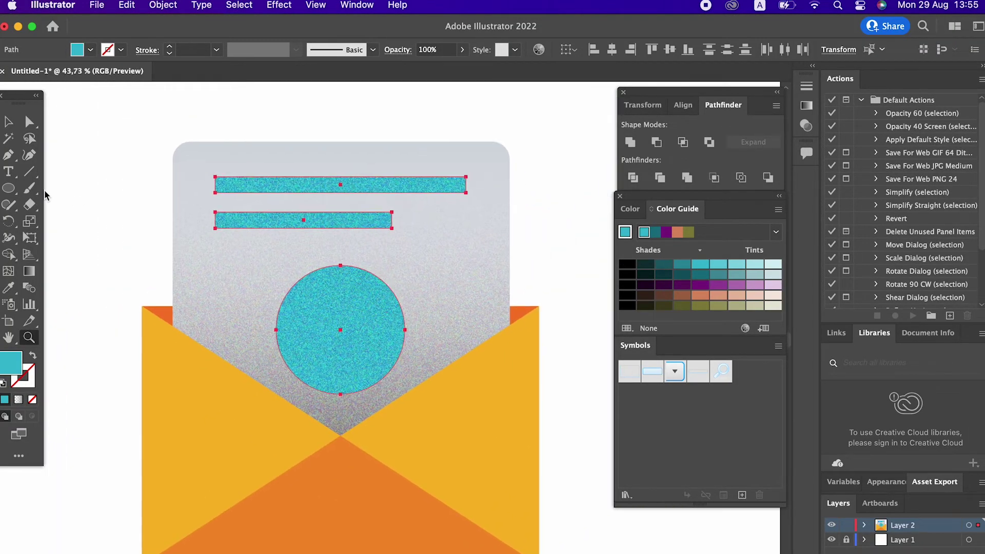
left_click(9, 122)
left_click(185, 220)
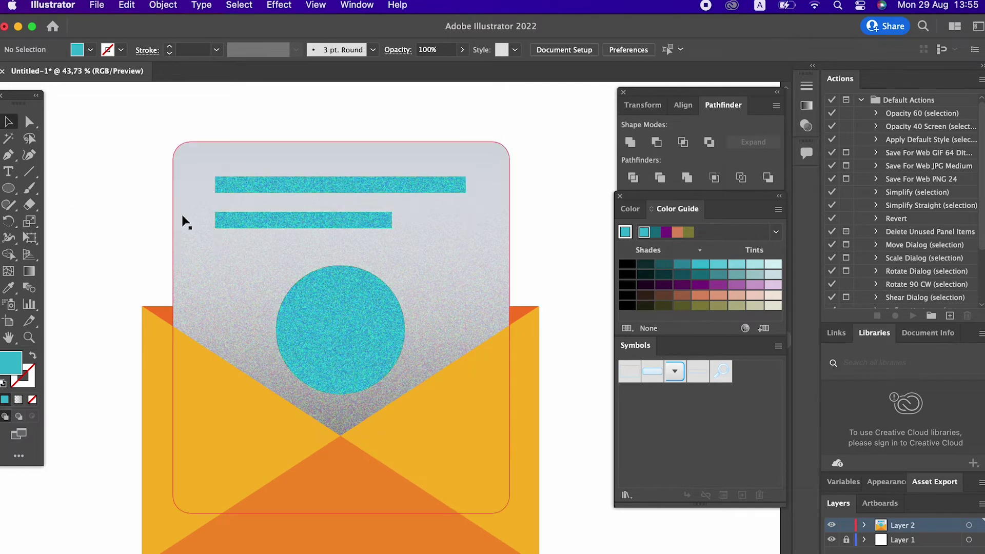
Switch the colour panel from Color Guide to the RGB Color sliders.
left_click(319, 190)
key("super+shift+a")
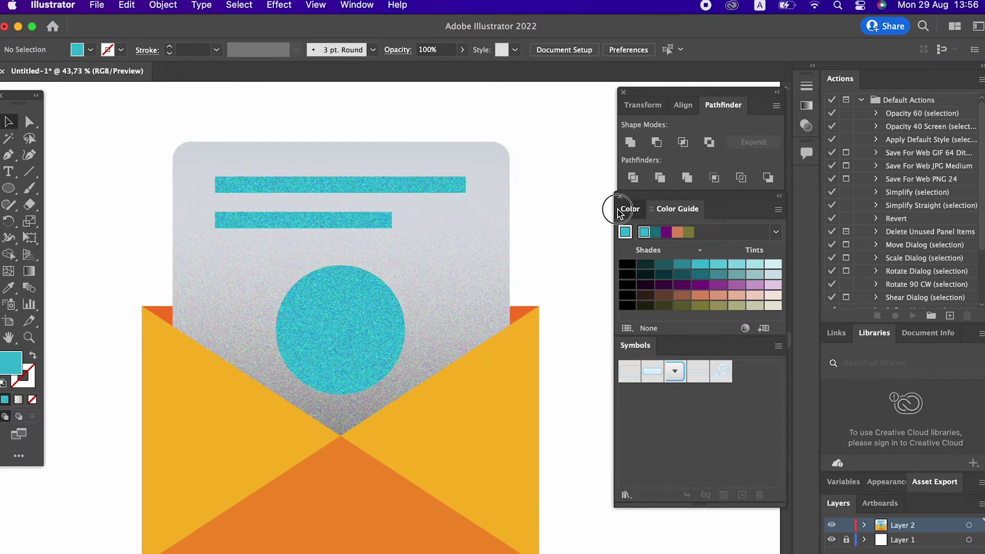
left_click(632, 209)
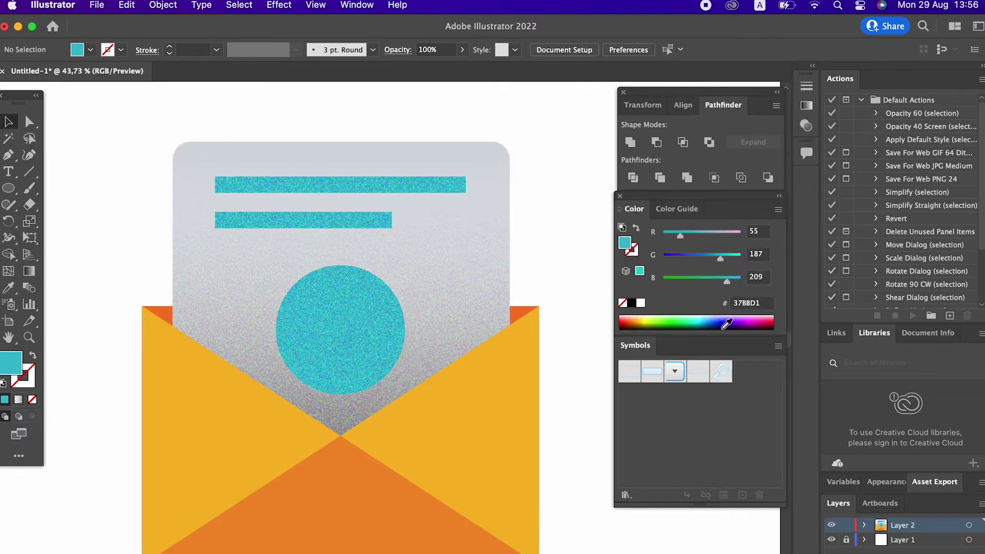
right_click(743, 209)
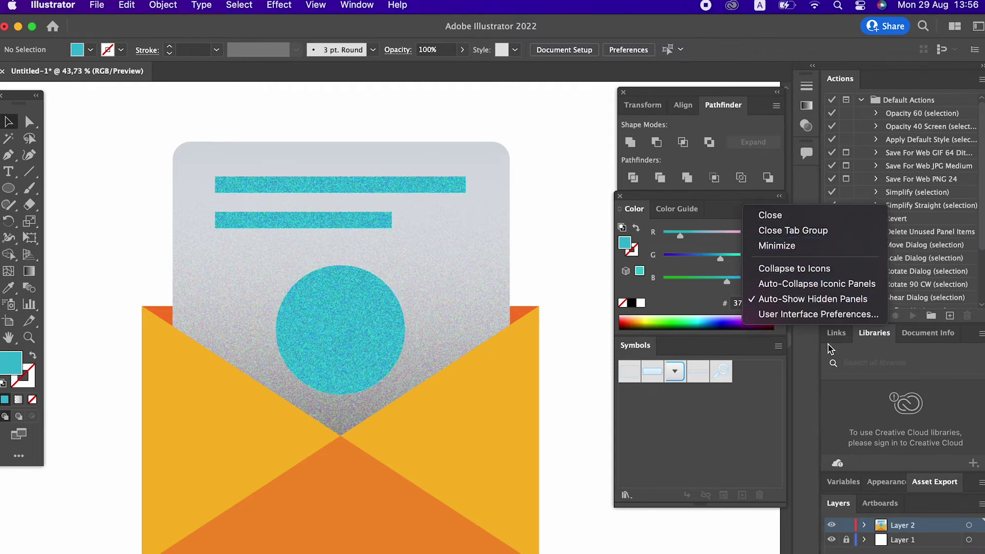
left_click(583, 383)
Resize the Color panel, adjust the view, and select the red-orange envelope back rectangle.
scroll(590, 229, "up", 3)
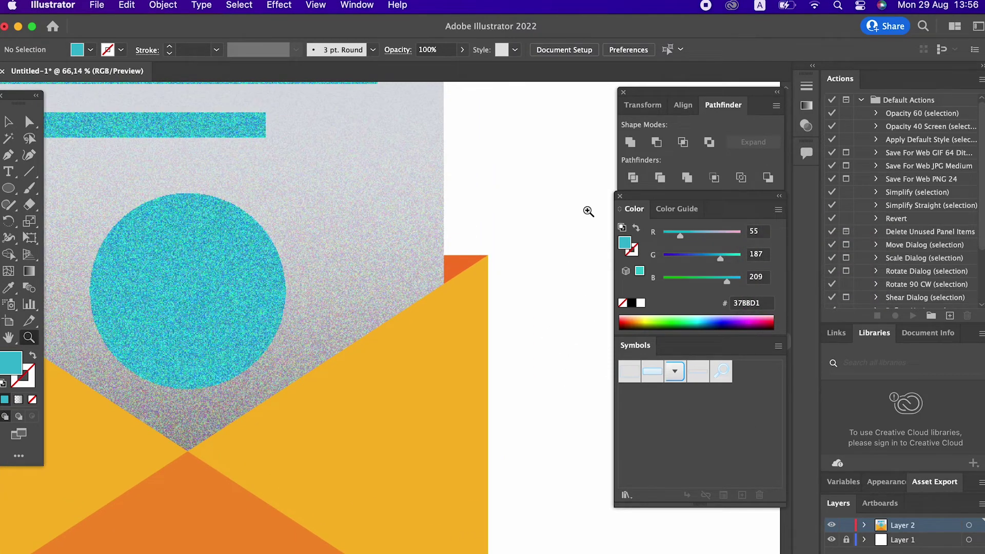
scroll(477, 254, "down", 4)
scroll(477, 253, "down", 1)
left_click_drag(614, 336, 586, 336)
left_click_drag(477, 268, 460, 283)
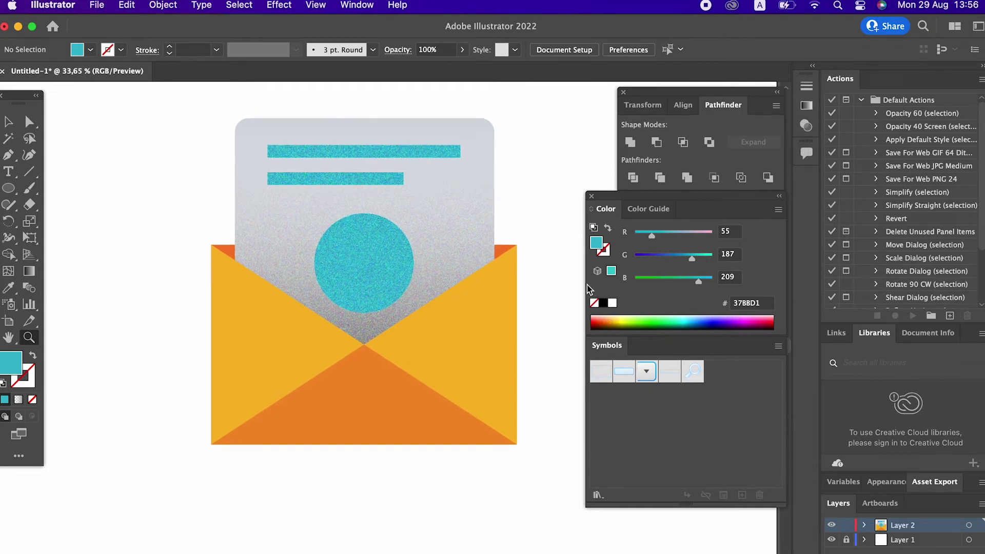
left_click_drag(586, 285, 619, 285)
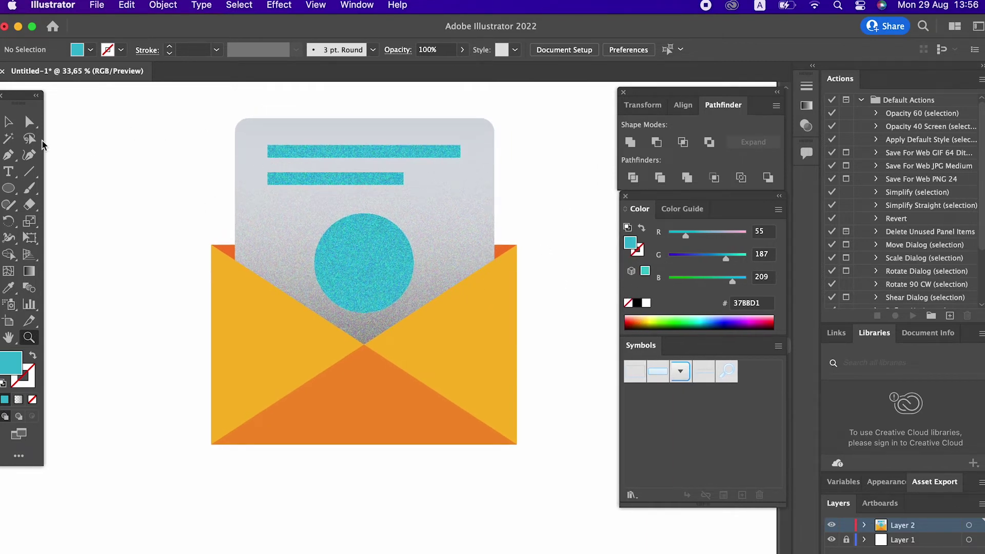
left_click(8, 122)
left_click(506, 248)
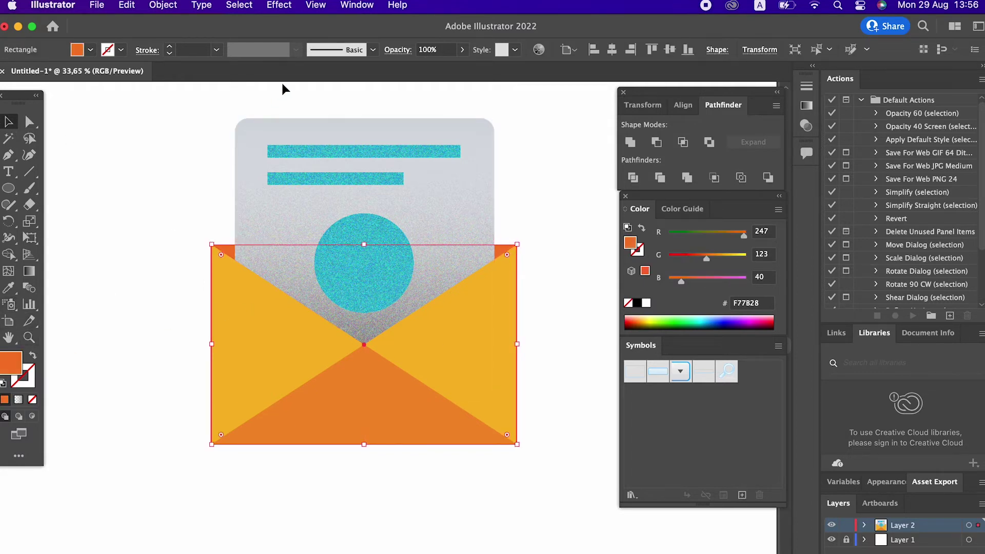
Apply Grain to the red-orange envelope back, then select both yellow side flaps.
left_click(280, 6)
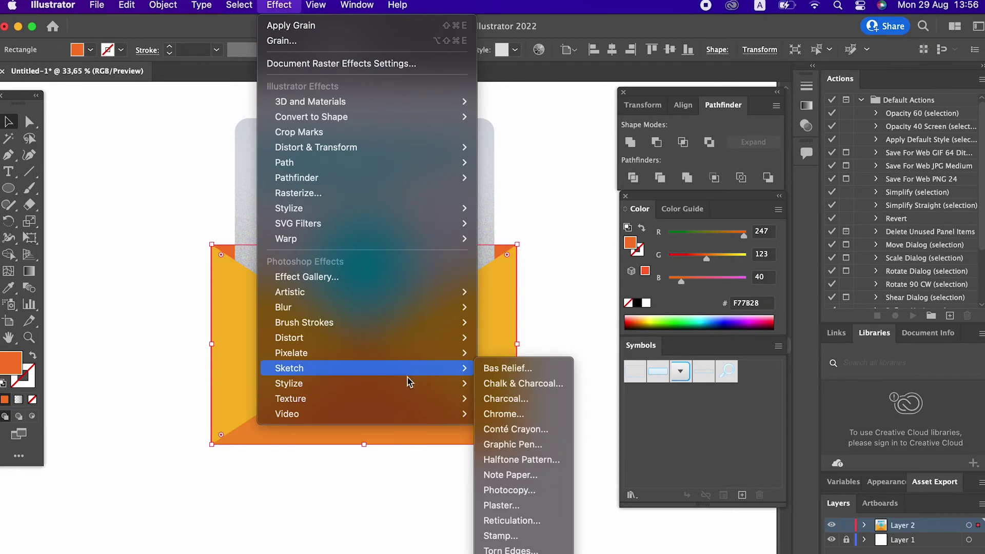
mouse_move(291, 399)
left_click(562, 419)
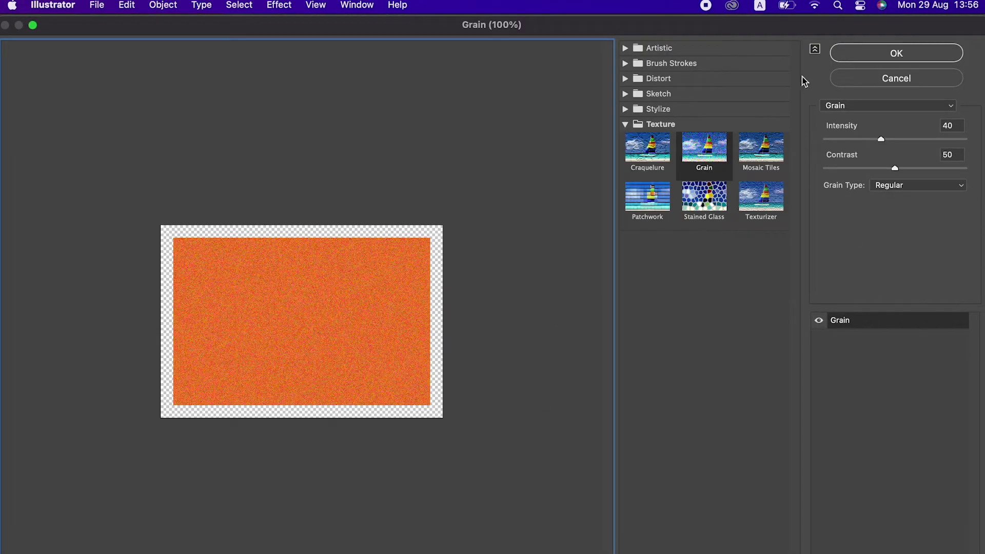
left_click(871, 55)
left_click(549, 458)
left_click(501, 387)
left_click(312, 356, "shift")
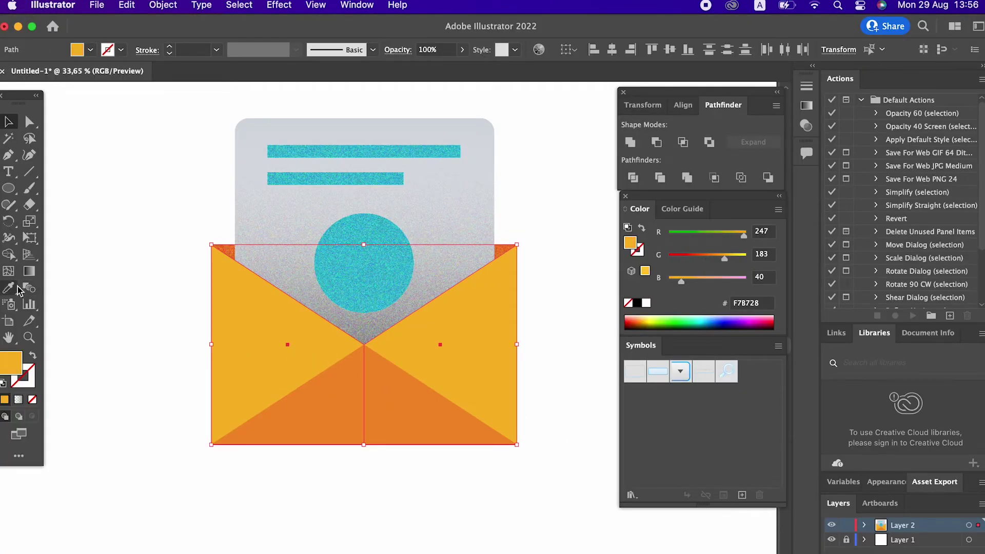
Select only the orange bottom triangle flap of the envelope.
left_click(272, 6)
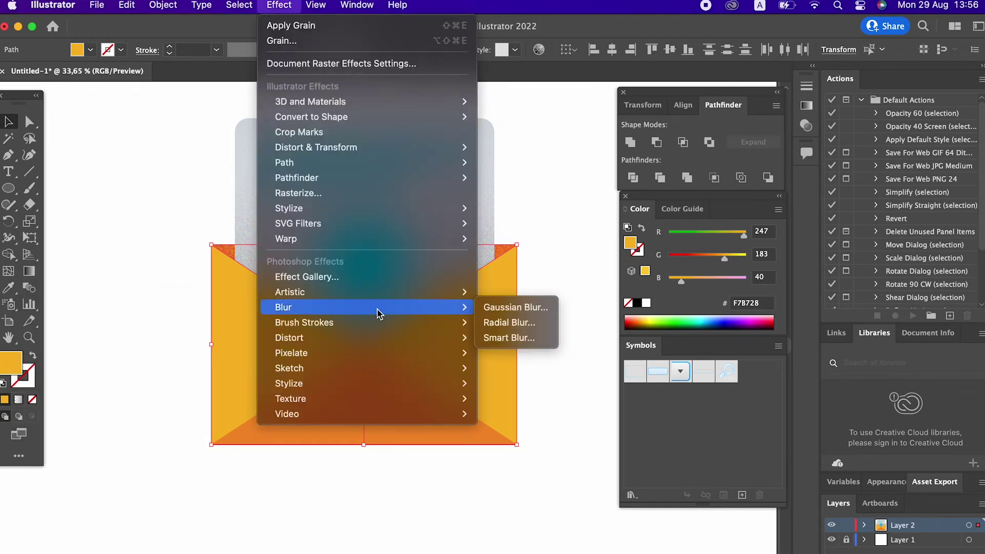
left_click(592, 446)
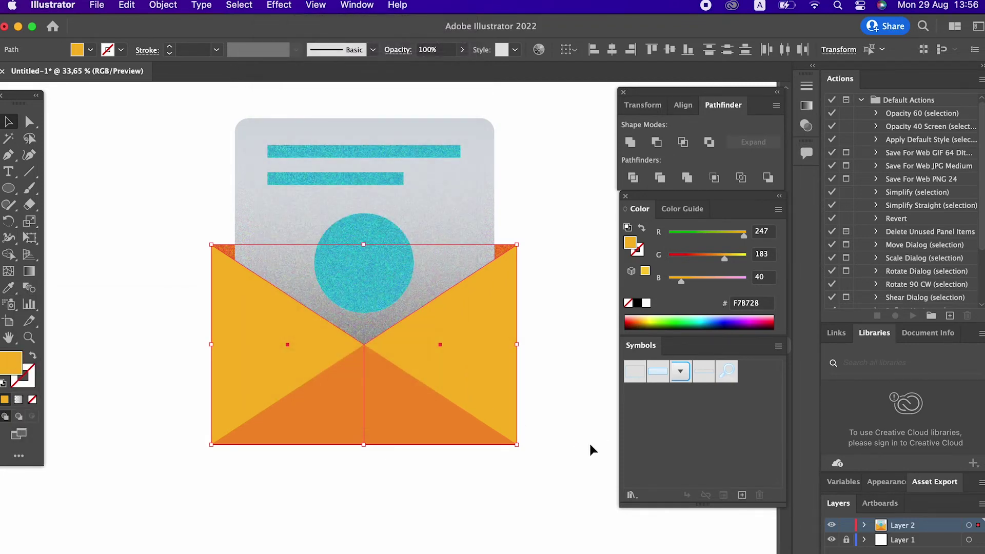
left_click(575, 431)
left_click(398, 423)
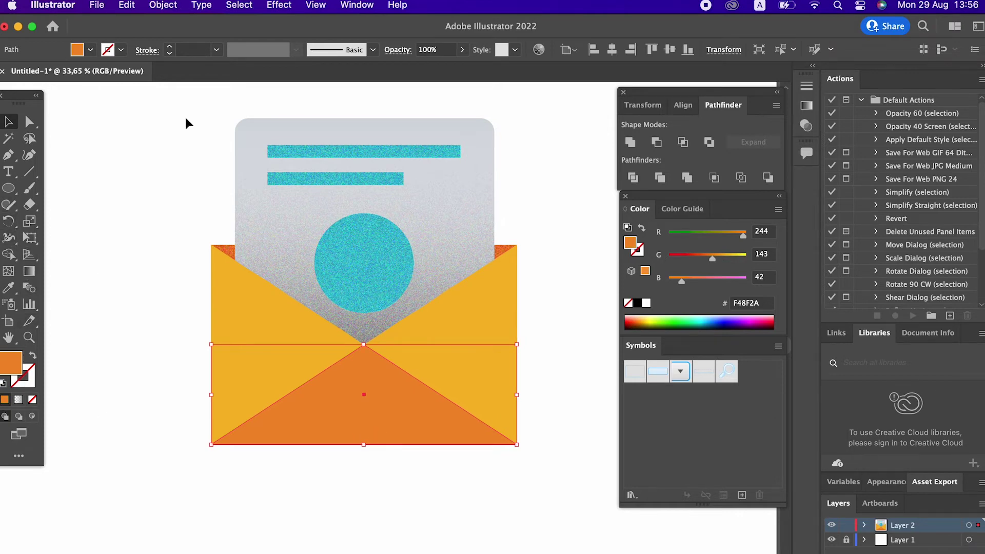
Apply Grain to the bottom flap, then select both yellow side flaps.
left_click(280, 5)
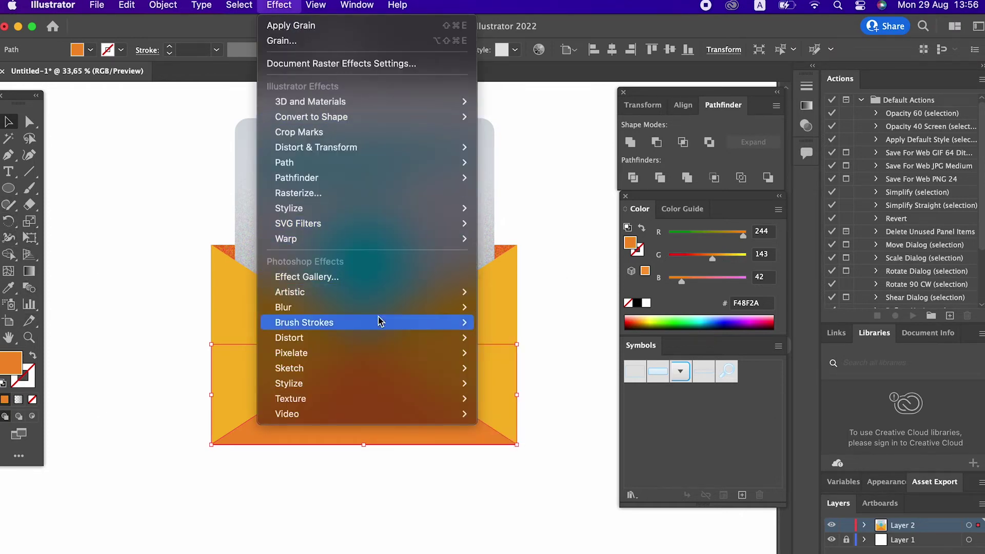
mouse_move(291, 399)
left_click(508, 414)
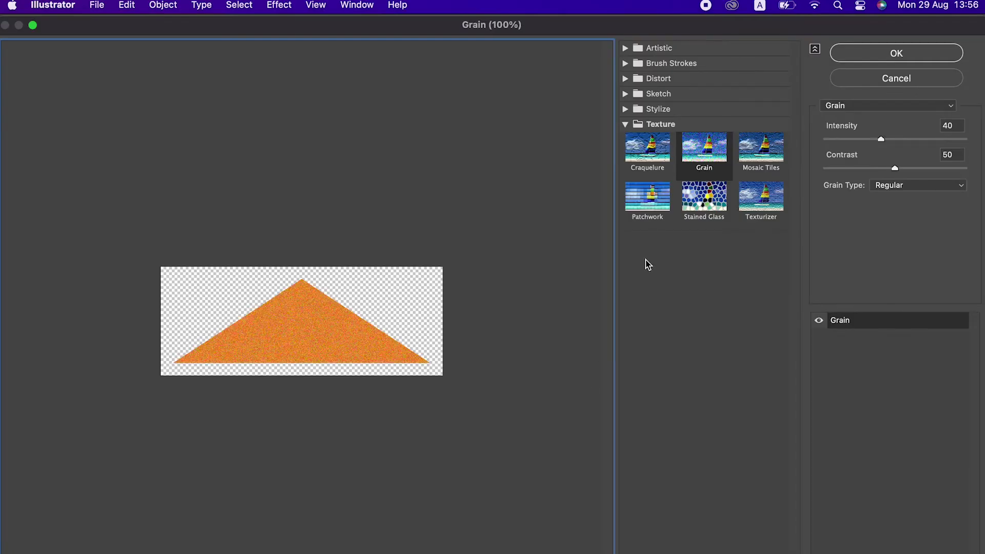
left_click(893, 53)
left_click(559, 495)
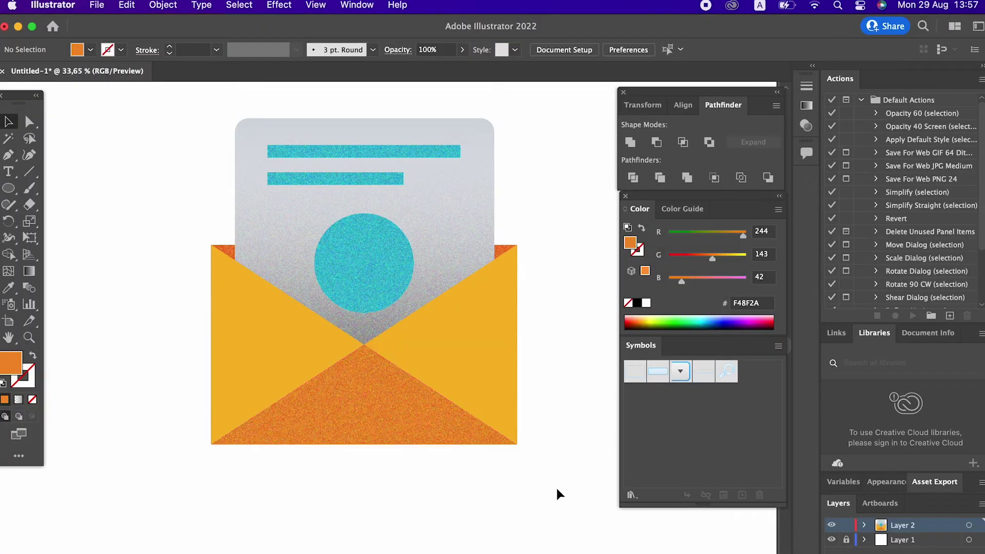
left_click(465, 367)
left_click(285, 331, "shift")
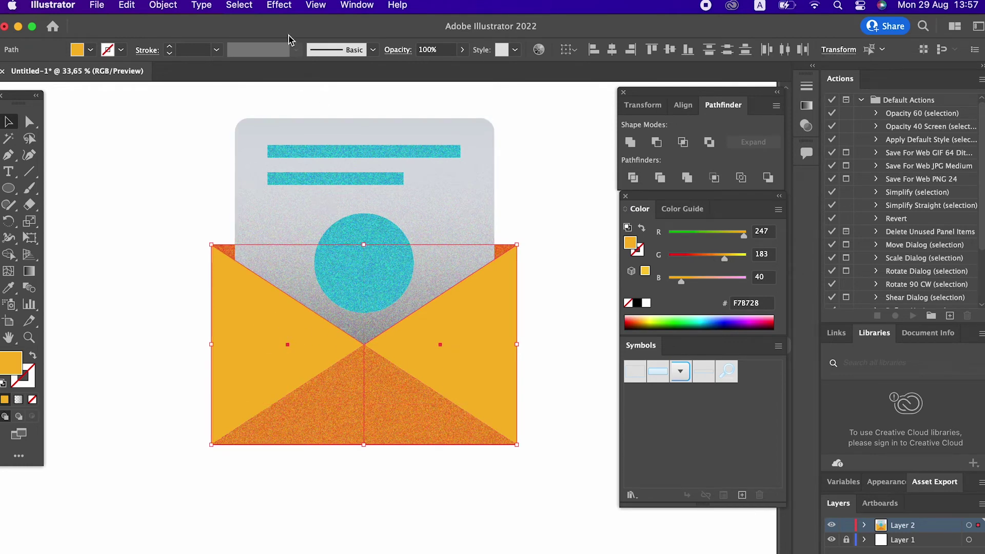
Give both yellow side flaps a Grain texture, then reselect the orange bottom flap.
left_click(280, 6)
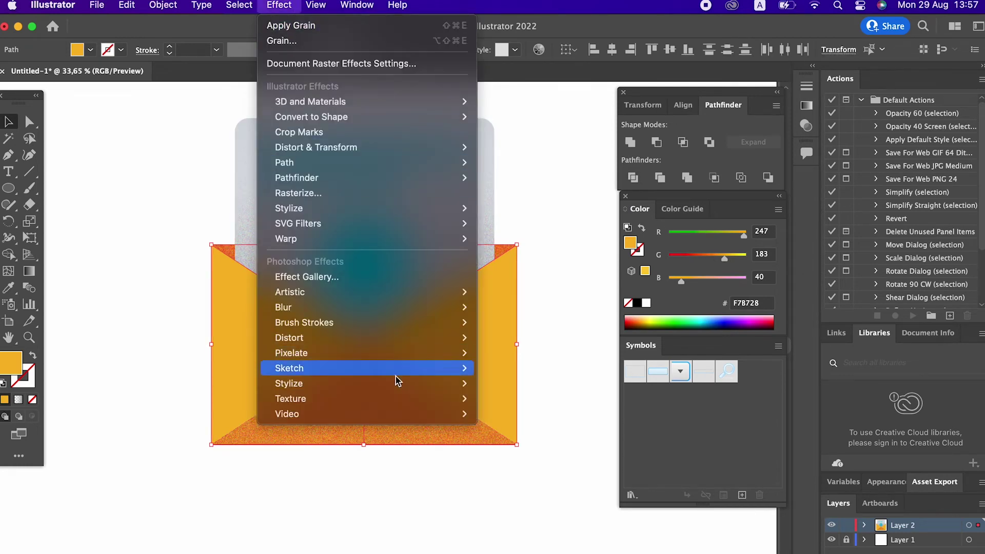
mouse_move(291, 398)
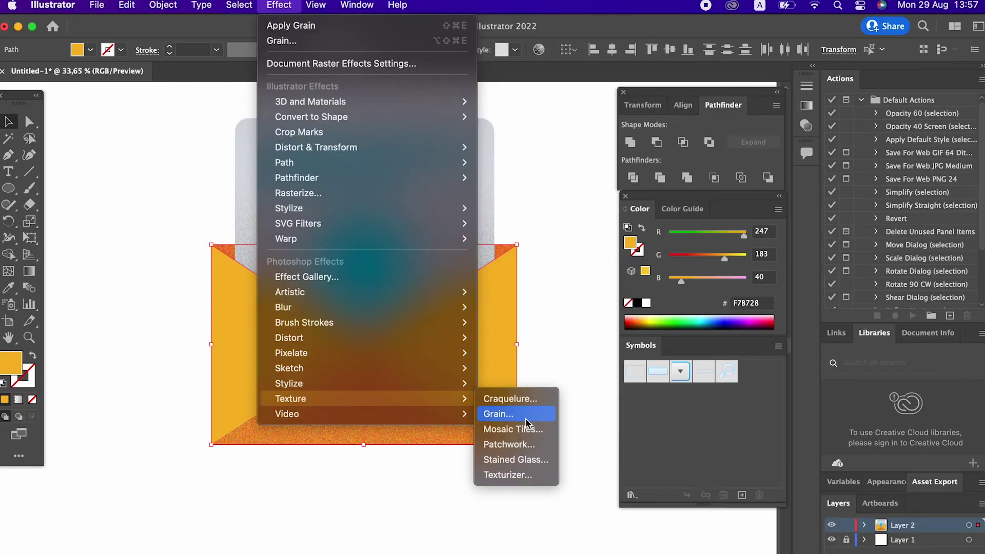
left_click(525, 416)
left_click(909, 53)
left_click(576, 319)
left_click(336, 447)
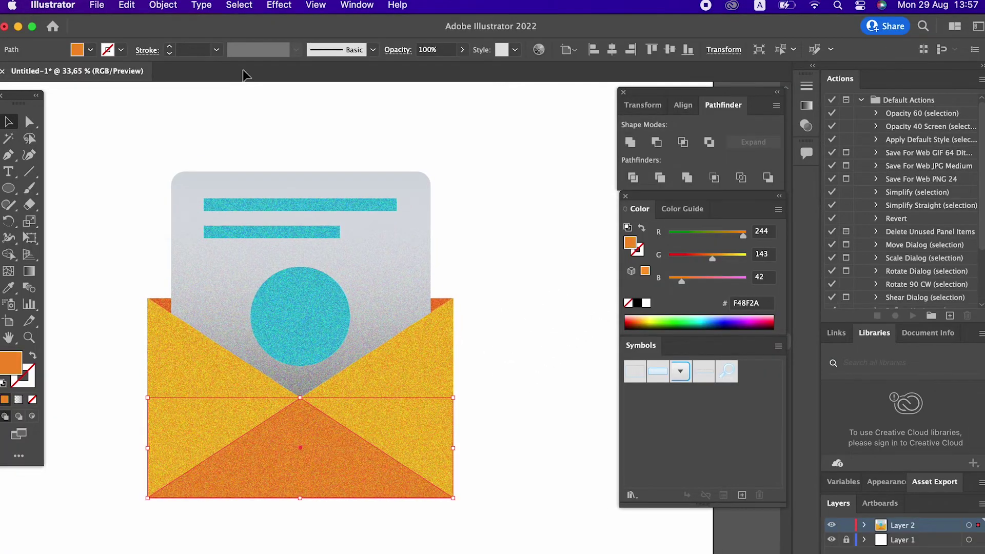
left_click(136, 9)
left_click(129, 6)
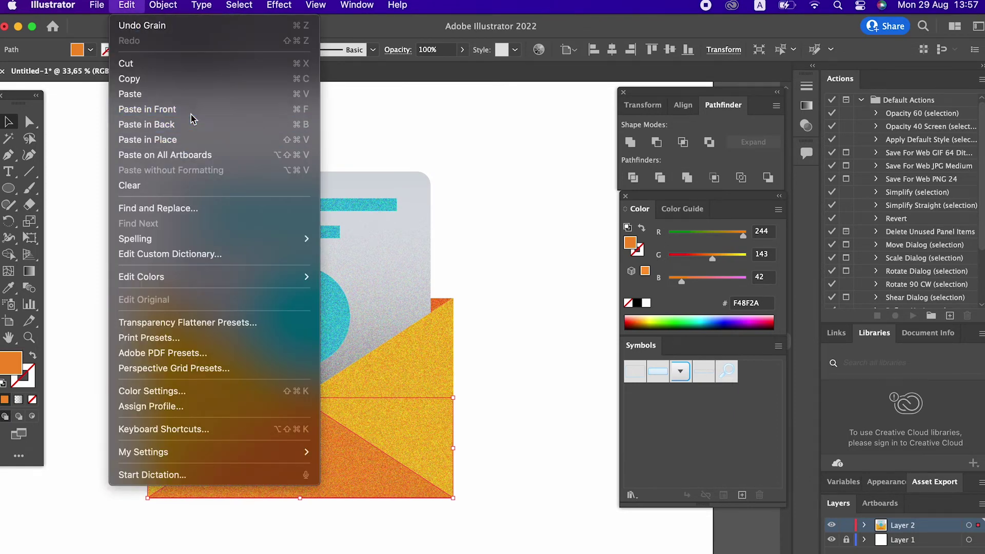
left_click(188, 110)
left_click_drag(306, 441, 299, 242)
right_click(300, 251)
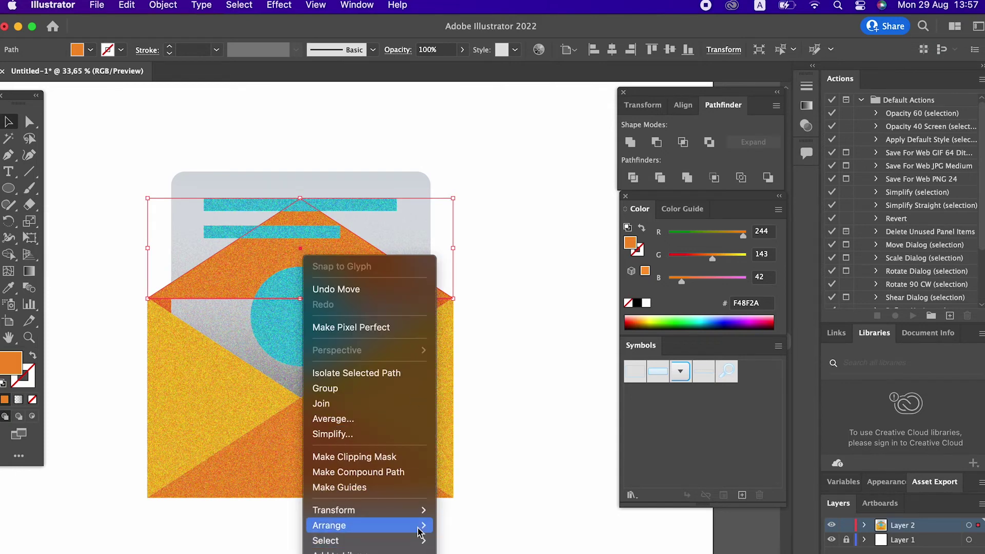
mouse_move(329, 525)
left_click(482, 552)
left_click(524, 511)
key("z")
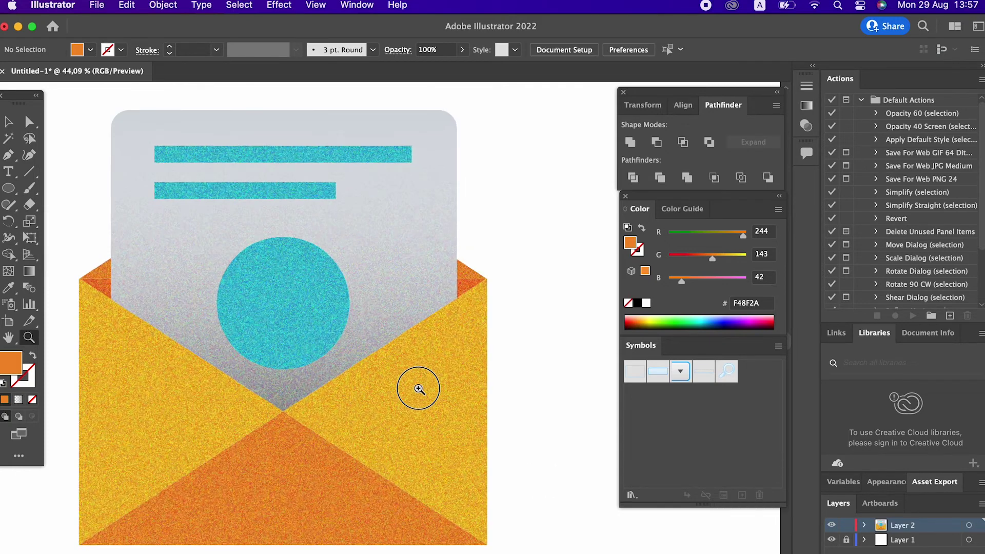
mouse_move(389, 379)
left_mouse_down()
mouse_move(441, 365)
mouse_move(426, 380)
left_mouse_up()
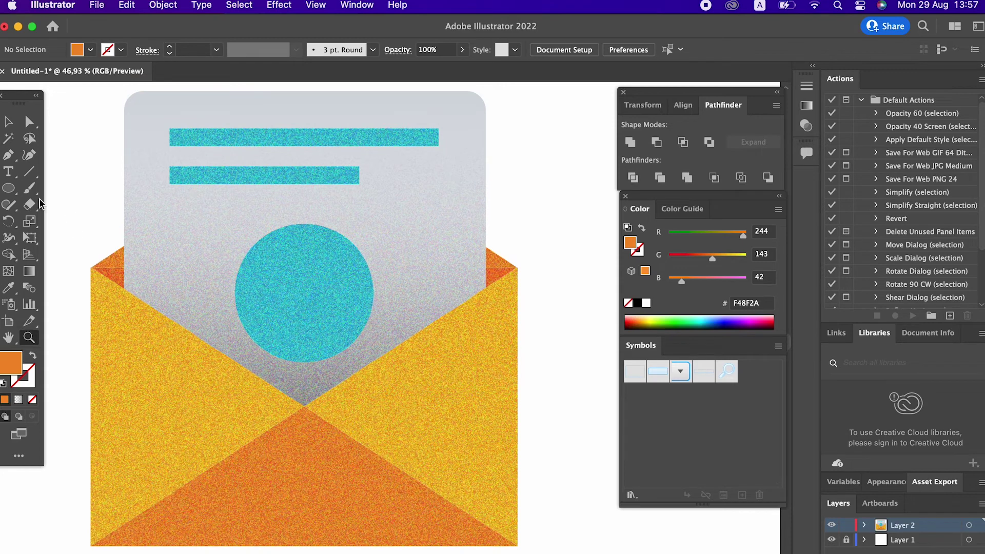
left_click_drag(232, 370, 273, 389)
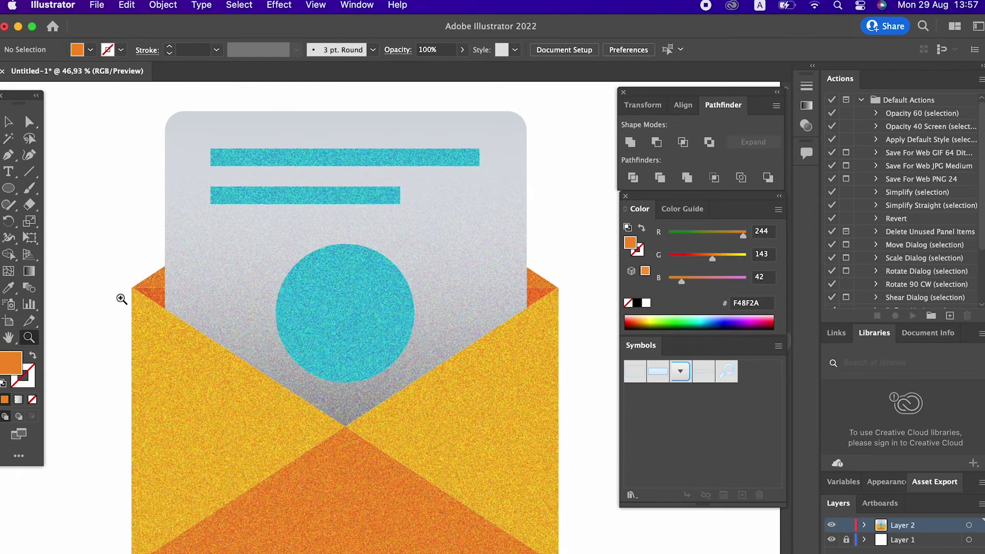
left_click(10, 190)
Draw an orange square left of the letter, rotate it 45° and narrow the diamond.
mouse_move(19, 195)
left_mouse_down()
mouse_move(77, 184)
mouse_move(124, 231)
left_mouse_up()
left_click(6, 126)
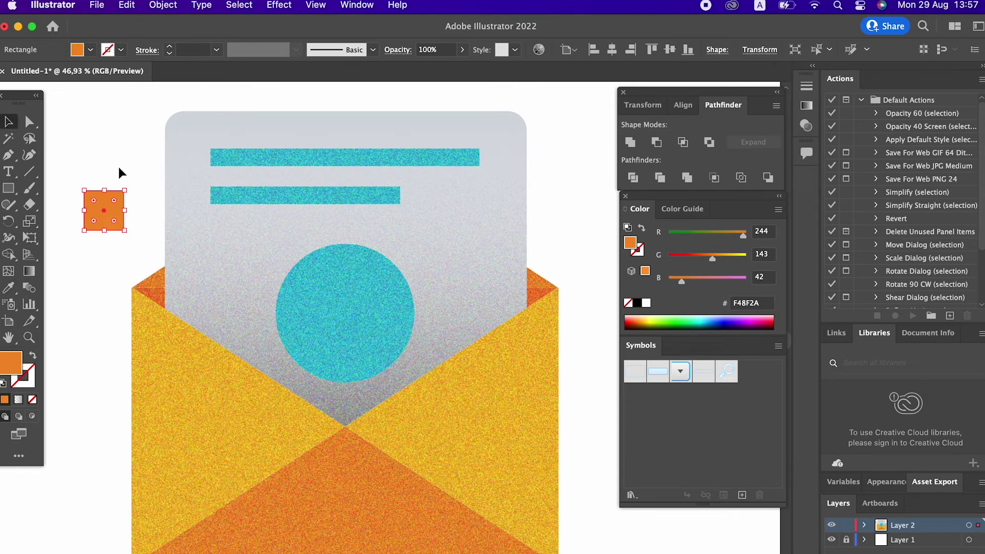
left_click_drag(126, 184, 167, 220)
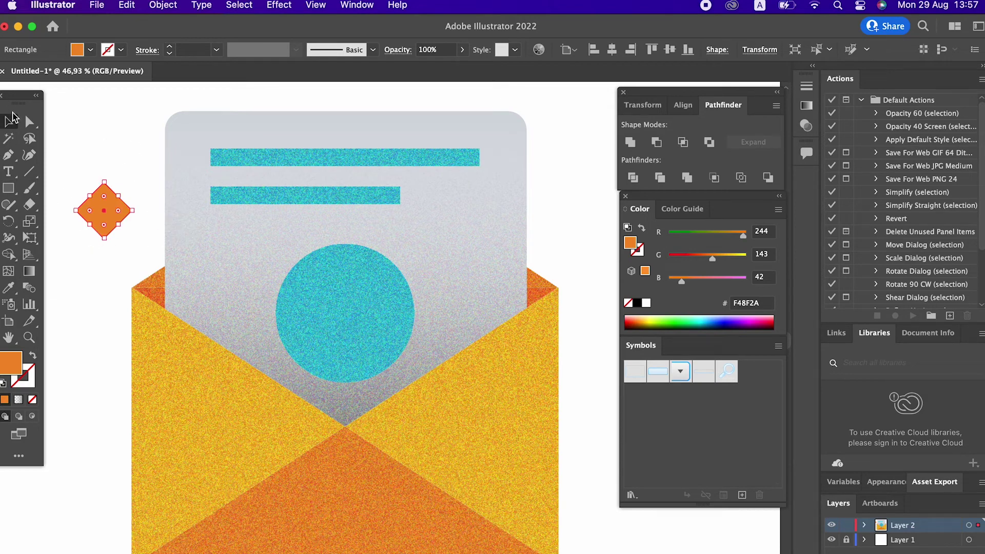
left_click_drag(136, 213, 122, 211)
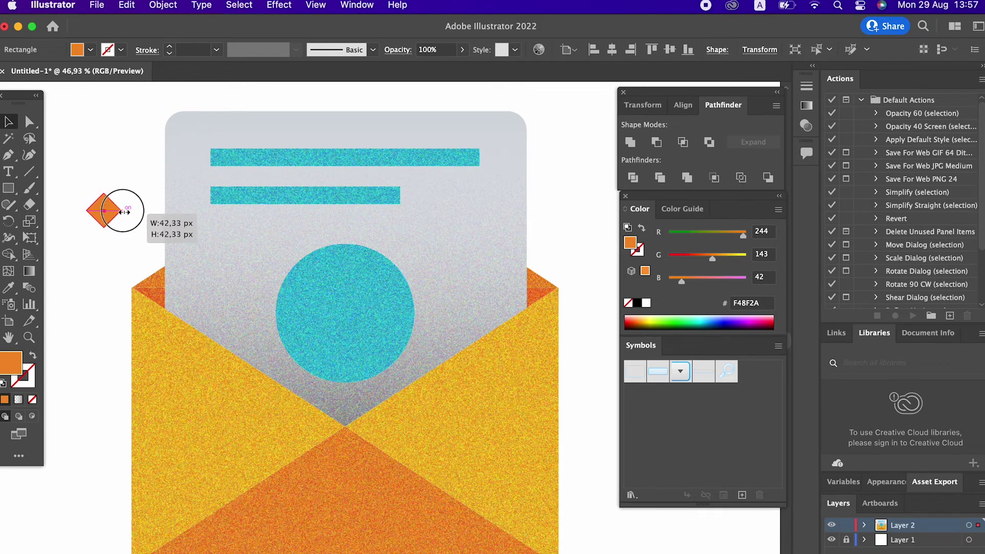
left_click_drag(123, 211, 150, 210)
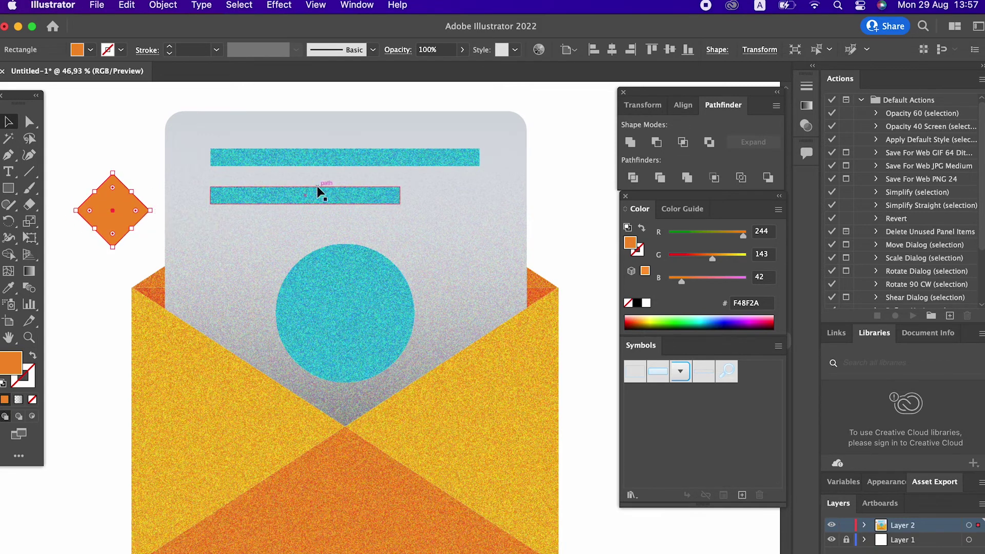
left_click(121, 205)
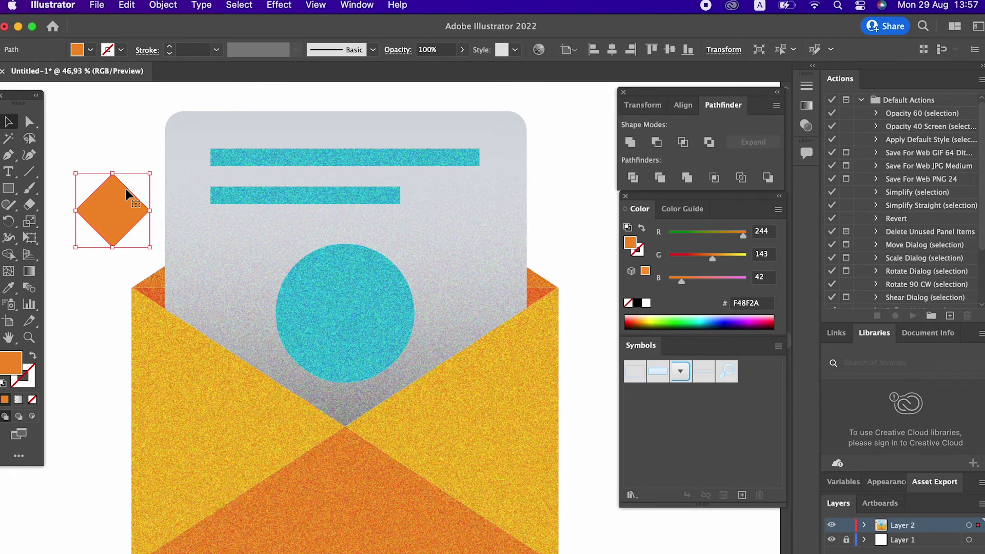
left_click_drag(150, 210, 136, 211)
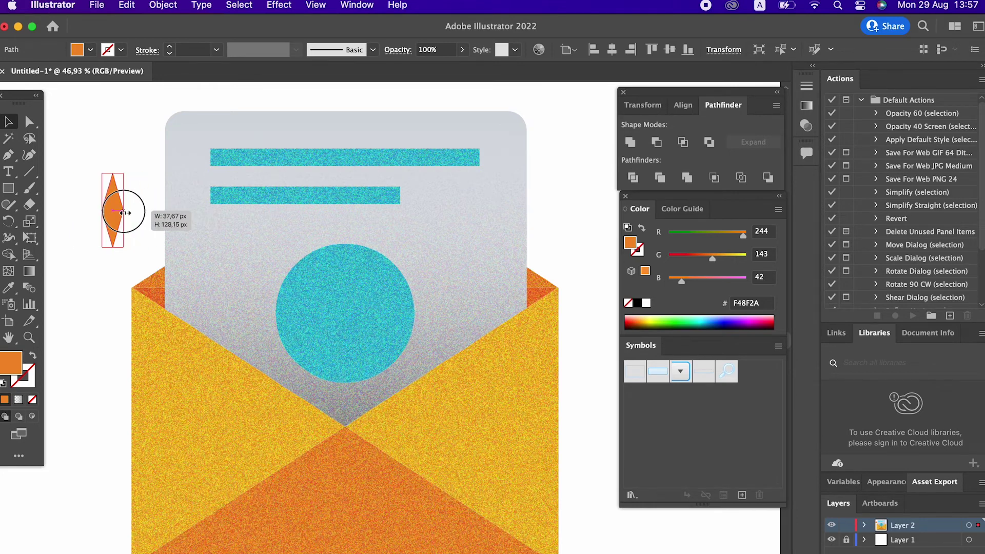
Make the diamond a 19 pt orange stroke, delete its top anchor and bend it into a checkmark.
left_click(32, 355)
left_click(169, 47)
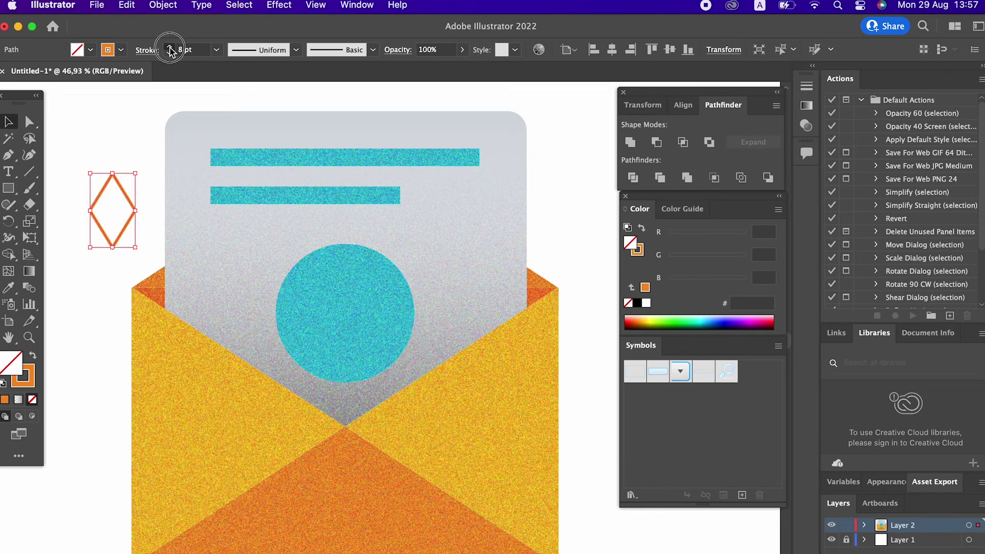
left_click(29, 122)
left_click(112, 166)
key("Delete")
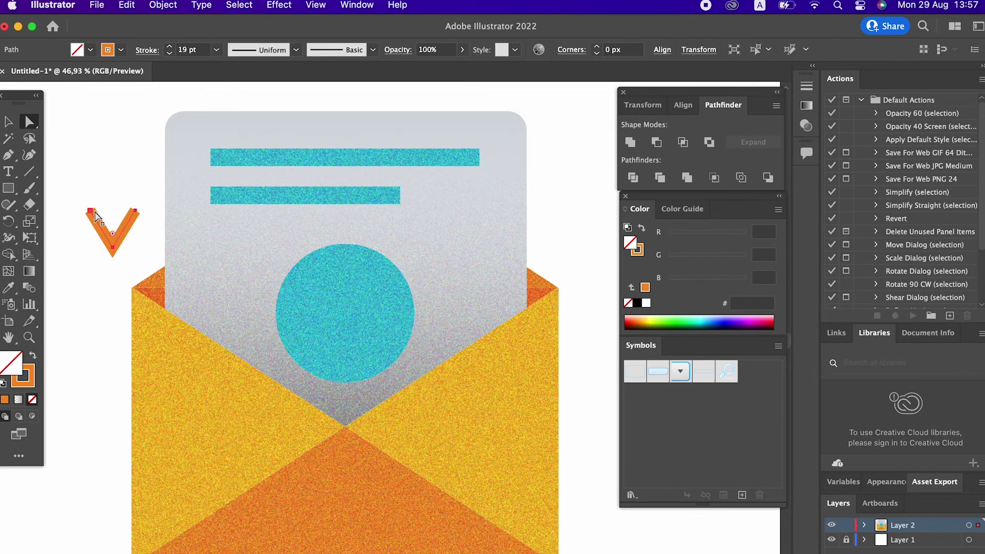
left_click_drag(95, 212, 104, 231)
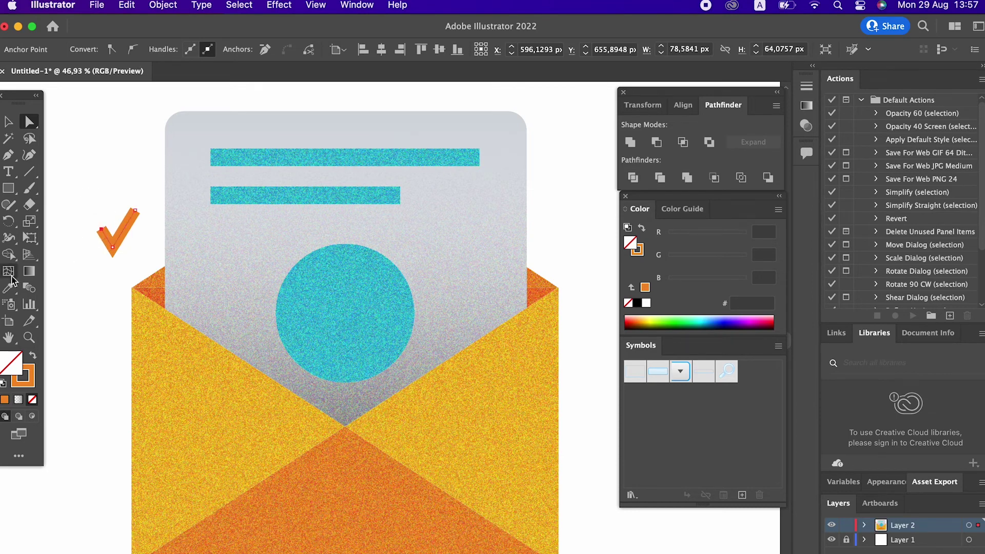
double_click(31, 377)
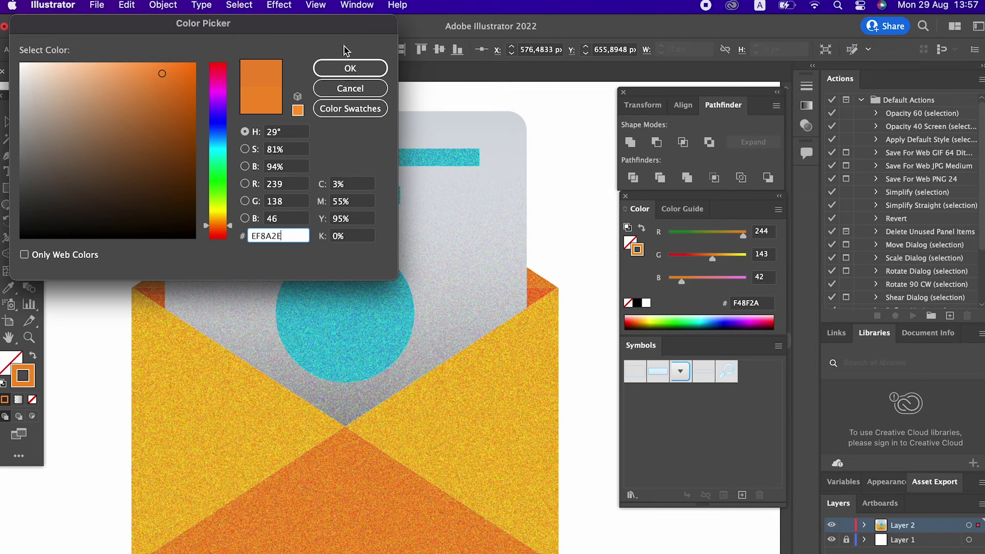
Set the checkmark's stroke to white FFFFFF and undo an accidental X-position change to 1000.
left_click_drag(46, 74, 21, 64)
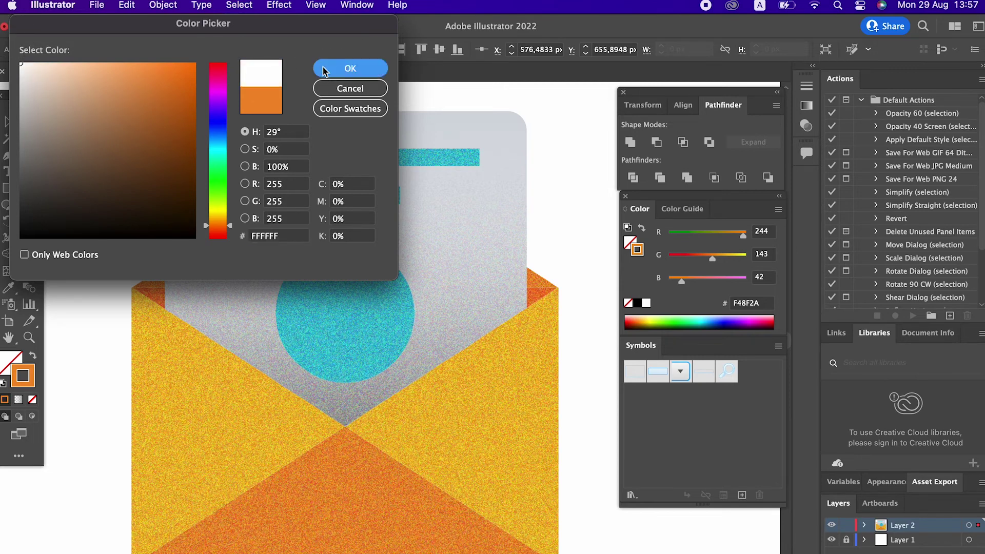
left_click(324, 71)
left_click(9, 121)
type("1000")
key("Return")
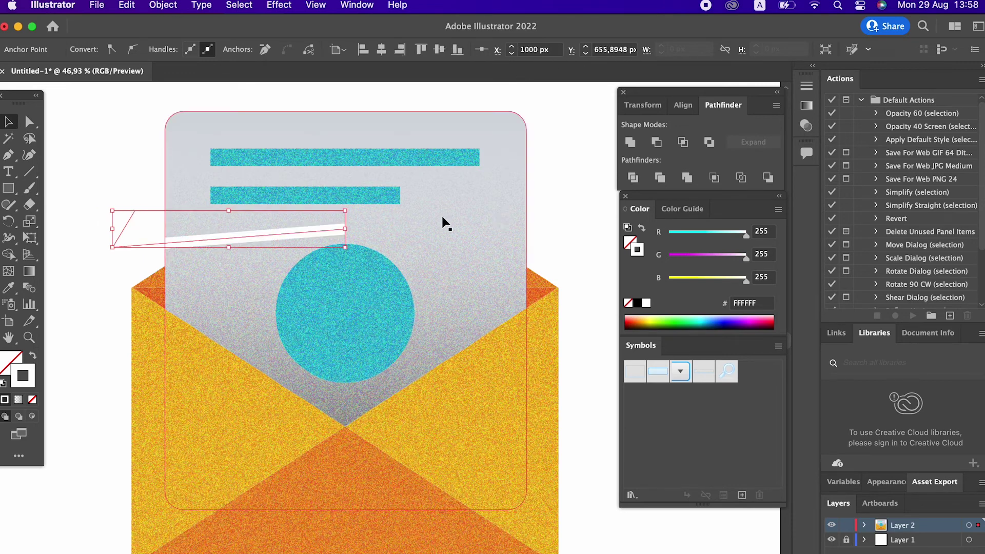
left_click(132, 277)
key("cmd+z")
left_click_drag(132, 277, 79, 207)
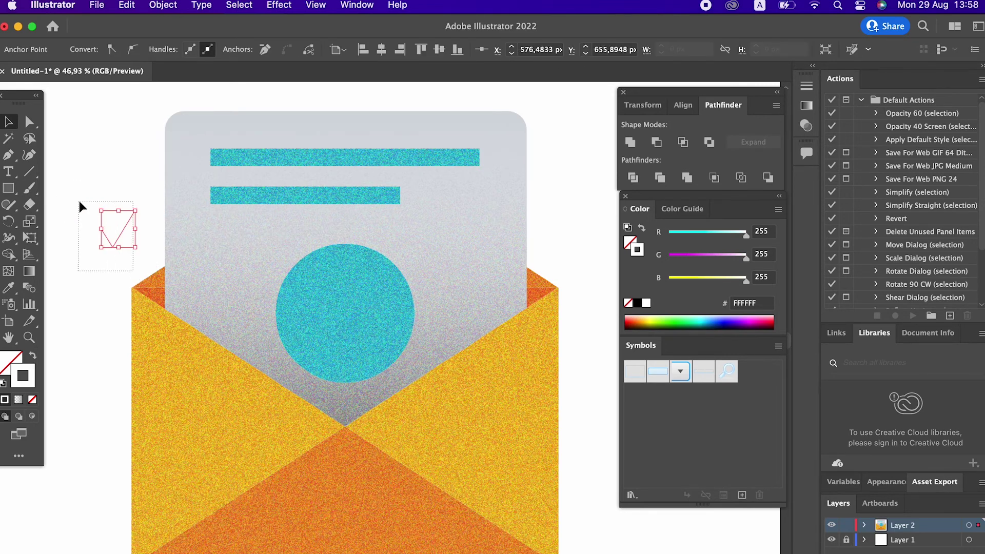
Centre the checkmark, move it into the teal circle, enlarge it and set a 32 pt stroke.
left_click(612, 49)
left_click(670, 50)
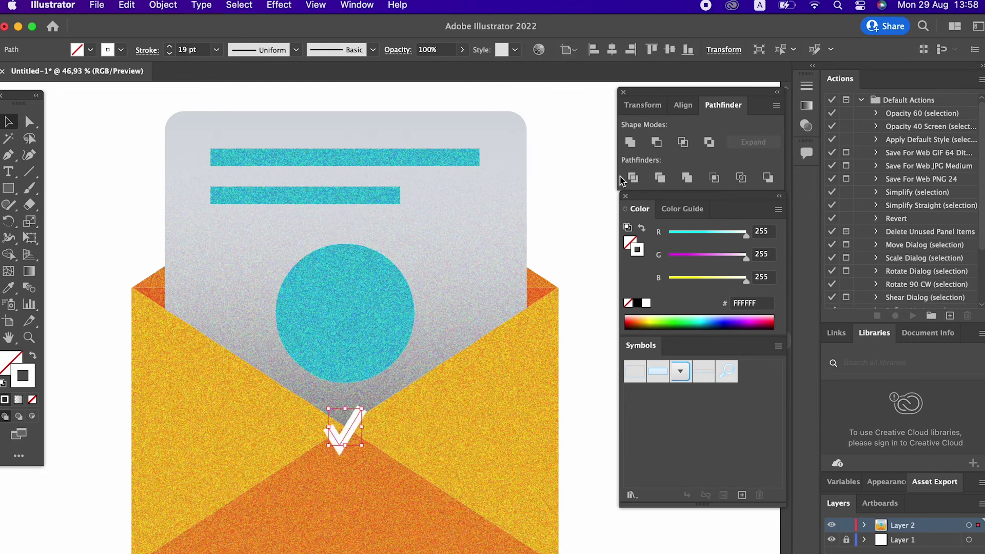
left_click_drag(341, 433, 360, 316)
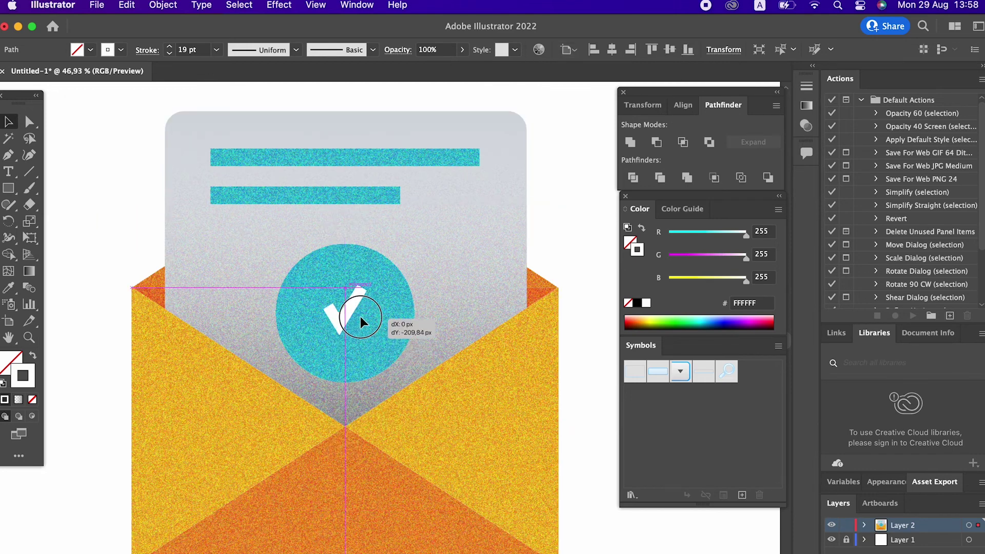
left_click_drag(363, 329, 373, 336)
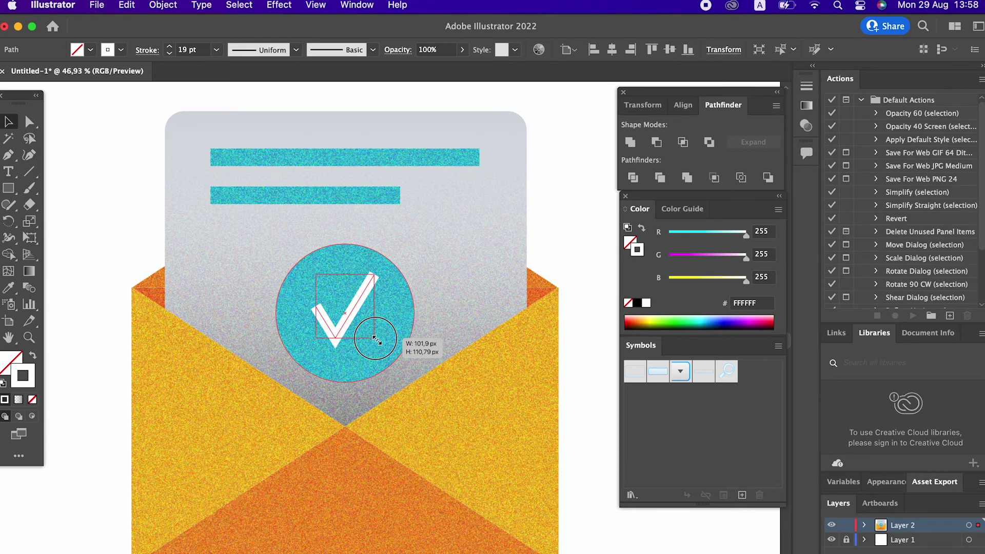
left_click(169, 47)
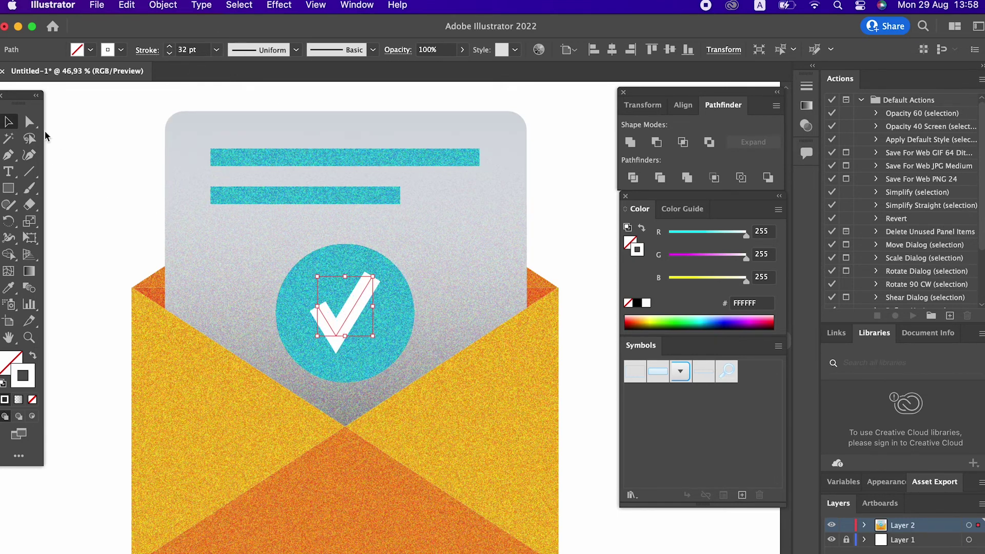
Lengthen the checkmark's short arm and widen its upper end with the Width tool.
left_click(30, 121)
left_click_drag(318, 307, 310, 311)
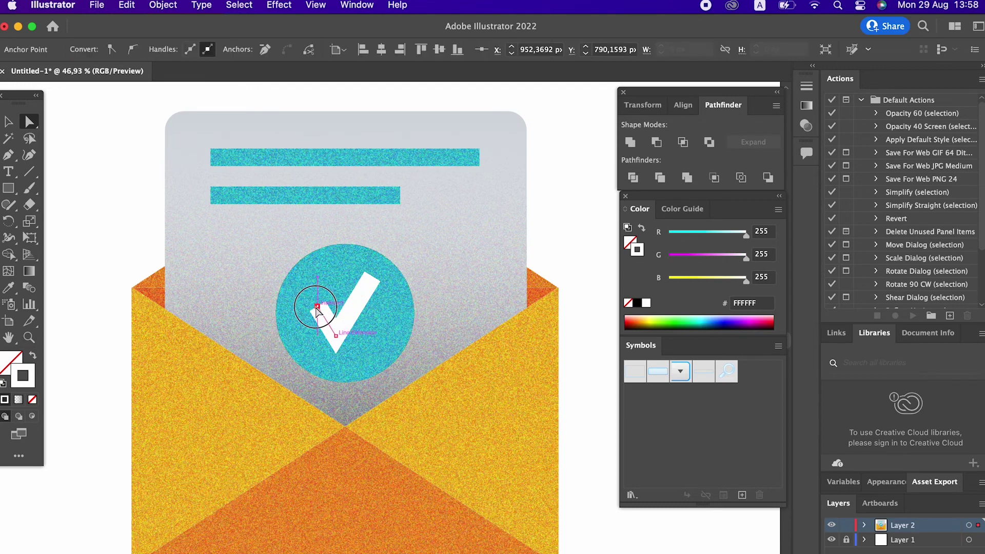
left_click(8, 122)
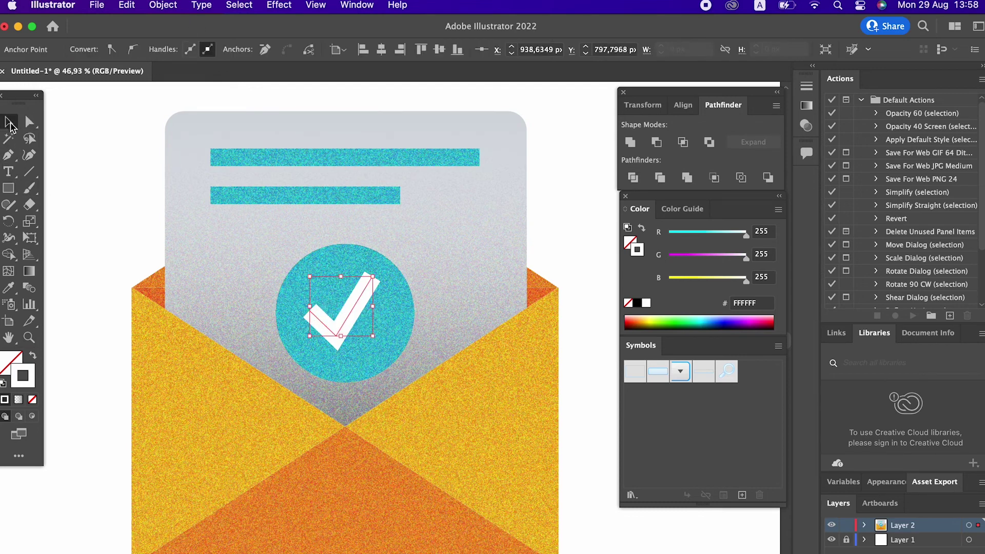
left_click(10, 242)
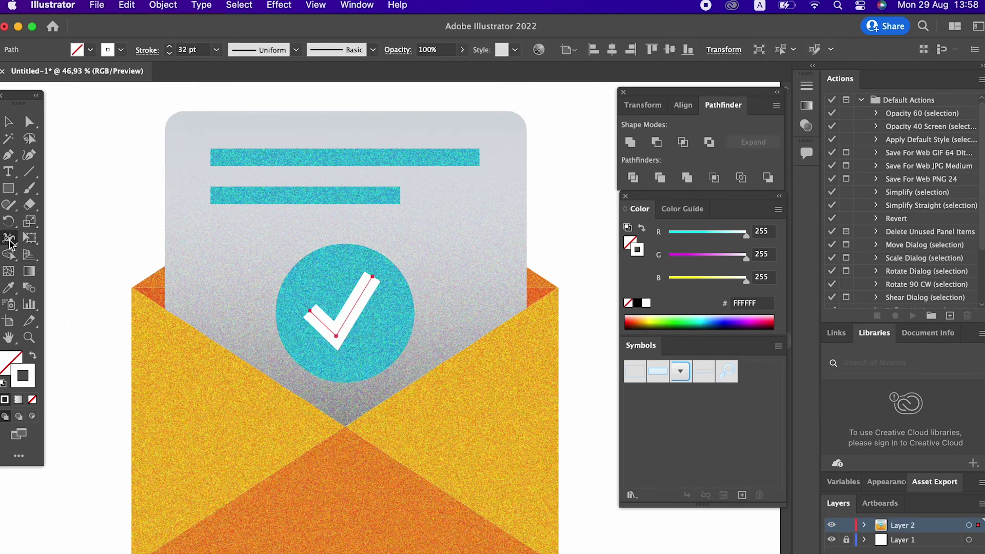
left_click_drag(375, 279, 388, 288)
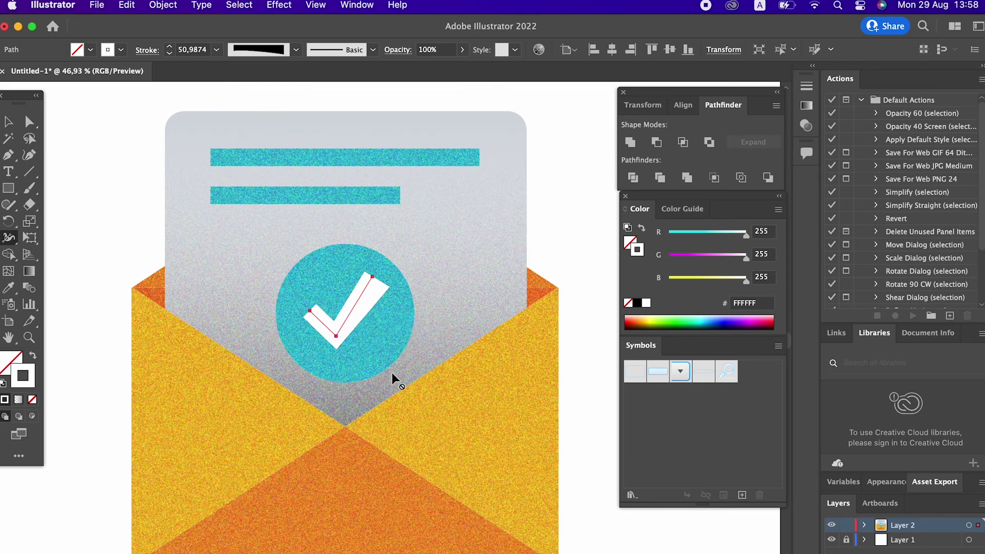
left_click_drag(386, 278, 359, 269)
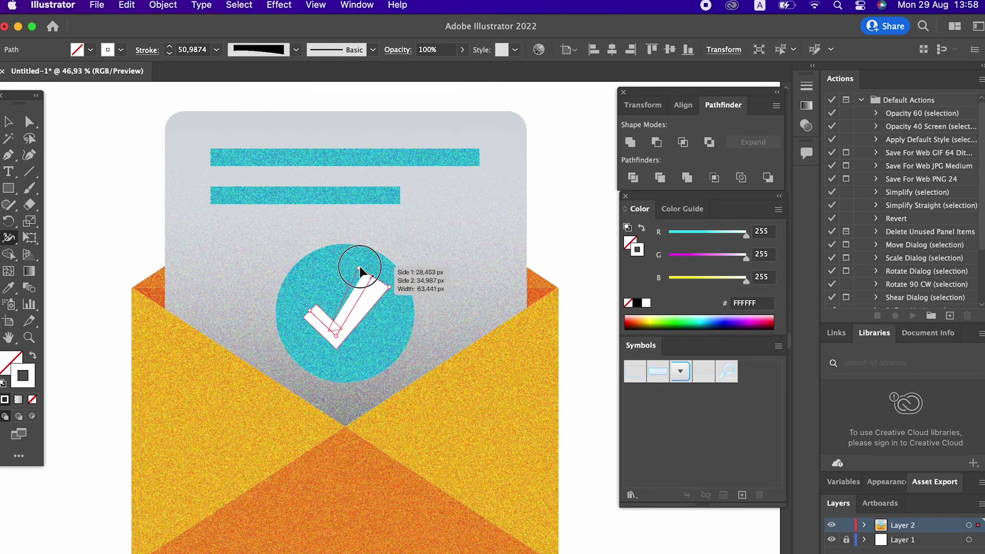
Check the variable width profile options, then zoom out to view the whole icon.
left_click(8, 122)
left_click(260, 50)
key("Escape")
key("z")
left_click_drag(433, 336, 549, 234)
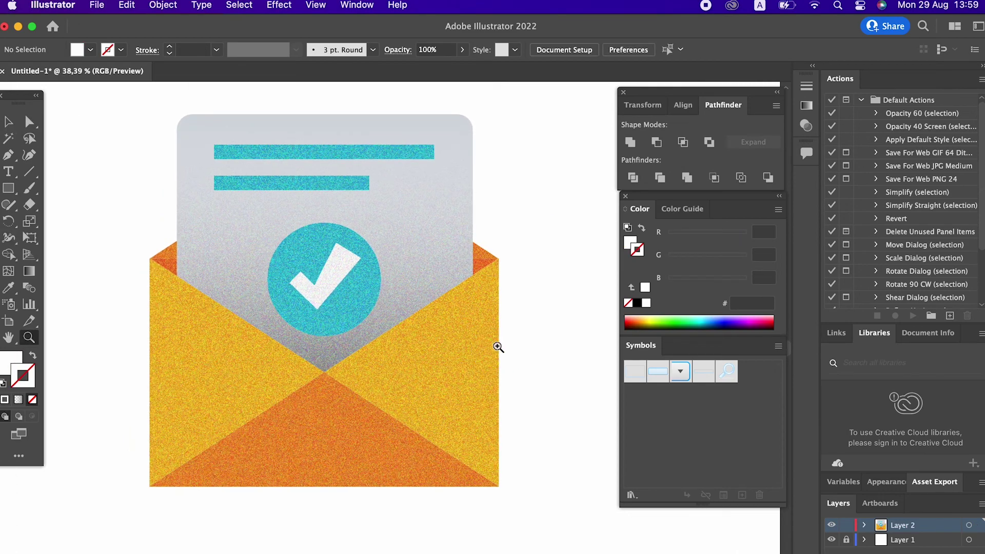